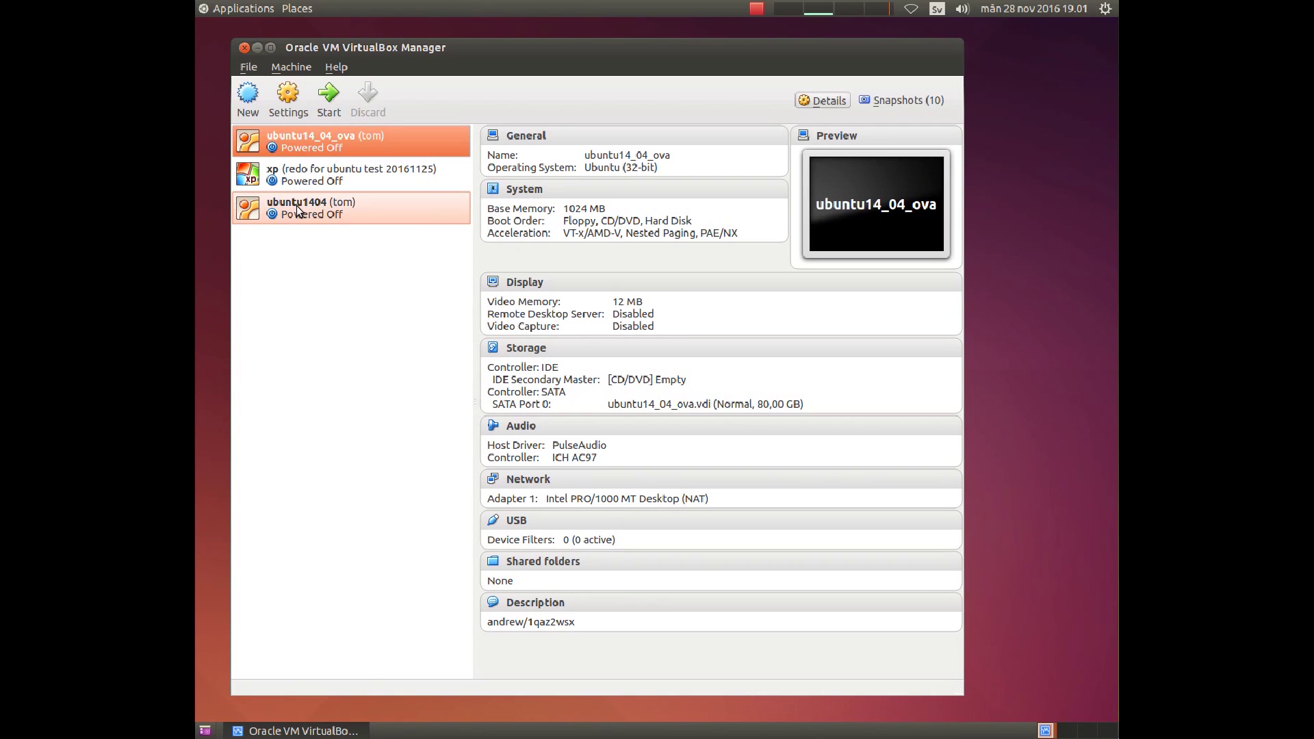
Step: Define a new Linux Debian (32-bit) virtual machine named debian with 512 MB of memory
click(247, 96)
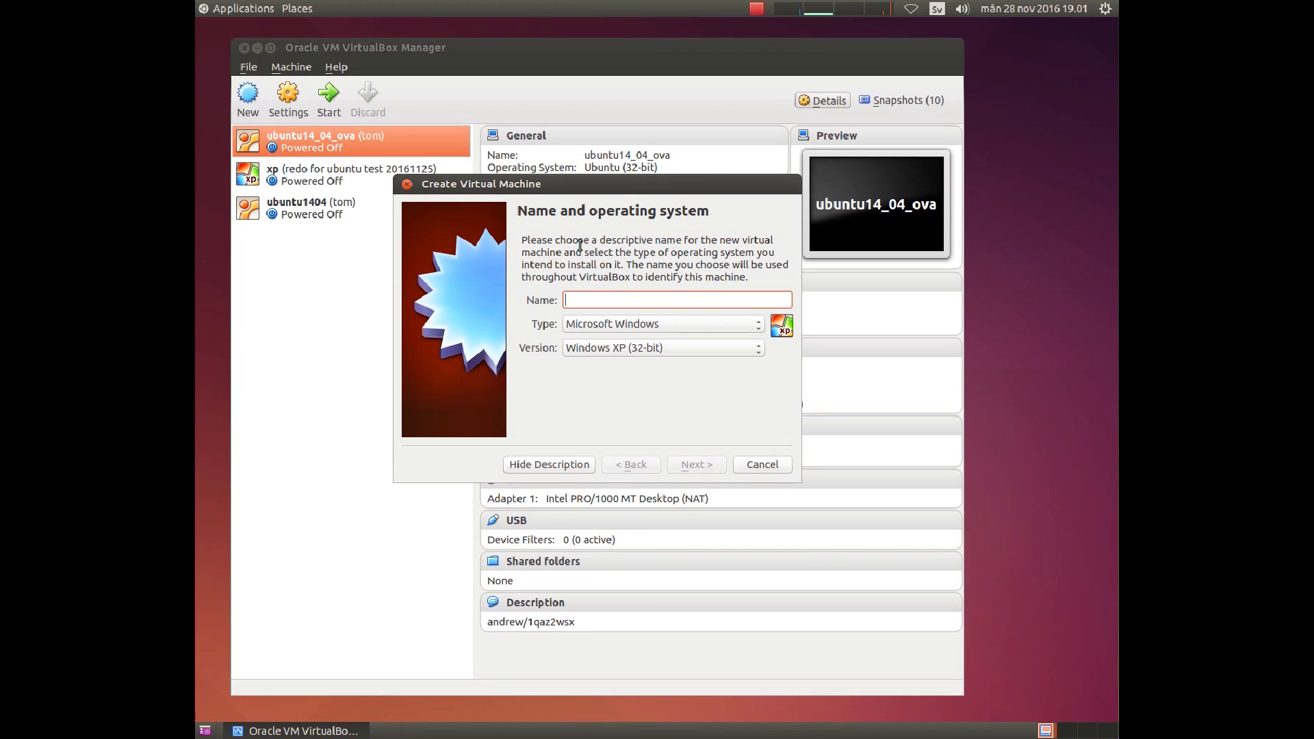
text(deb)
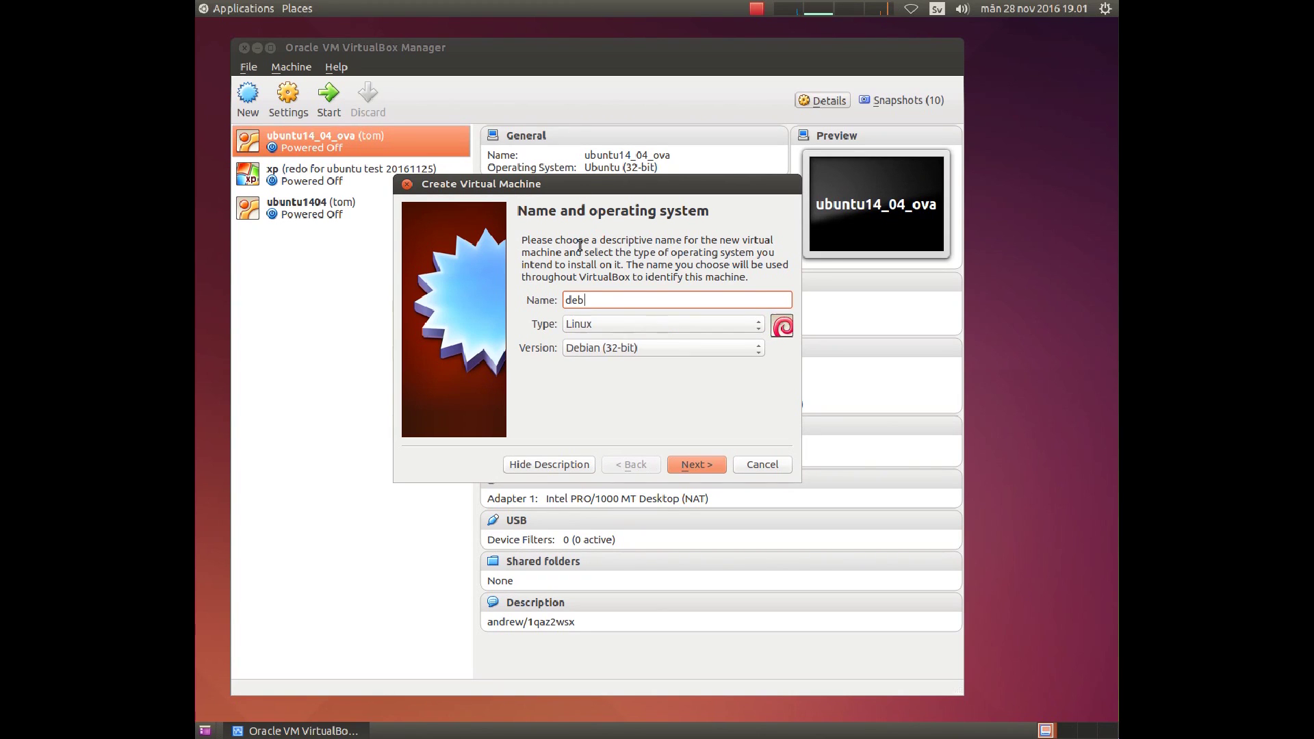
text(ian)
click(705, 468)
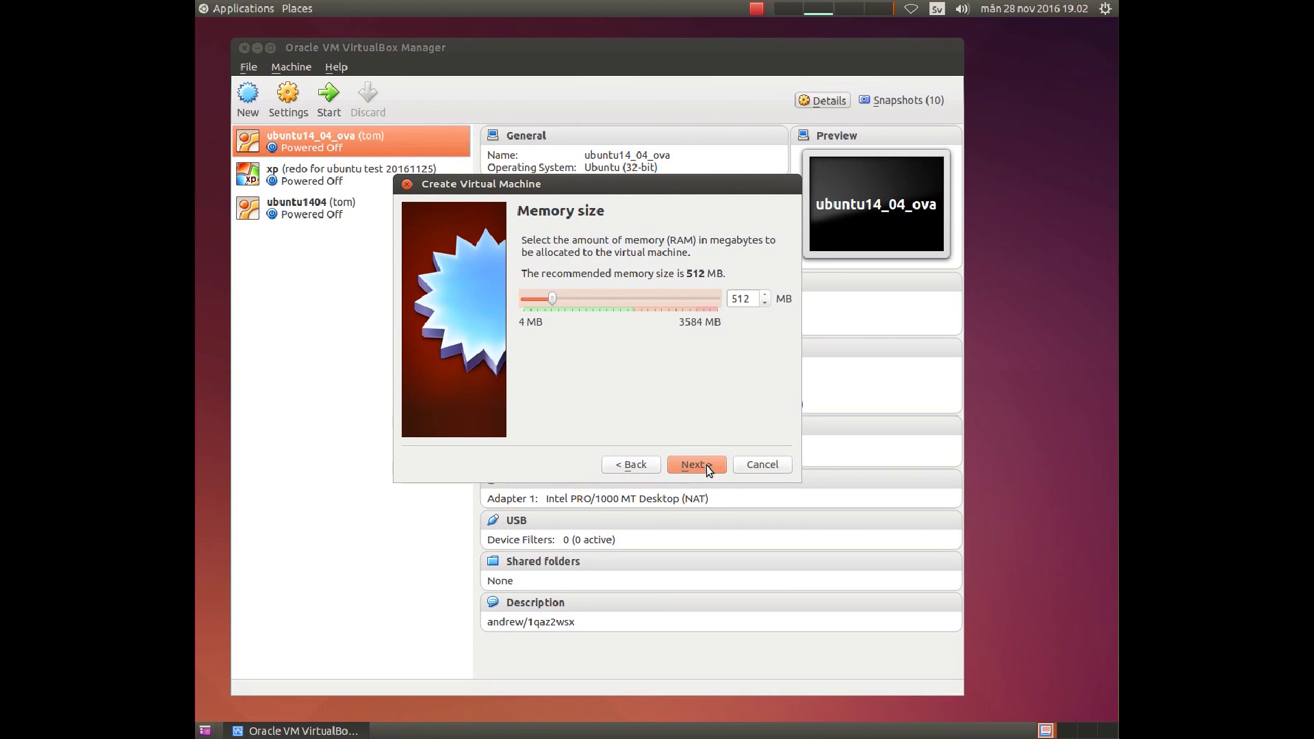
click(706, 466)
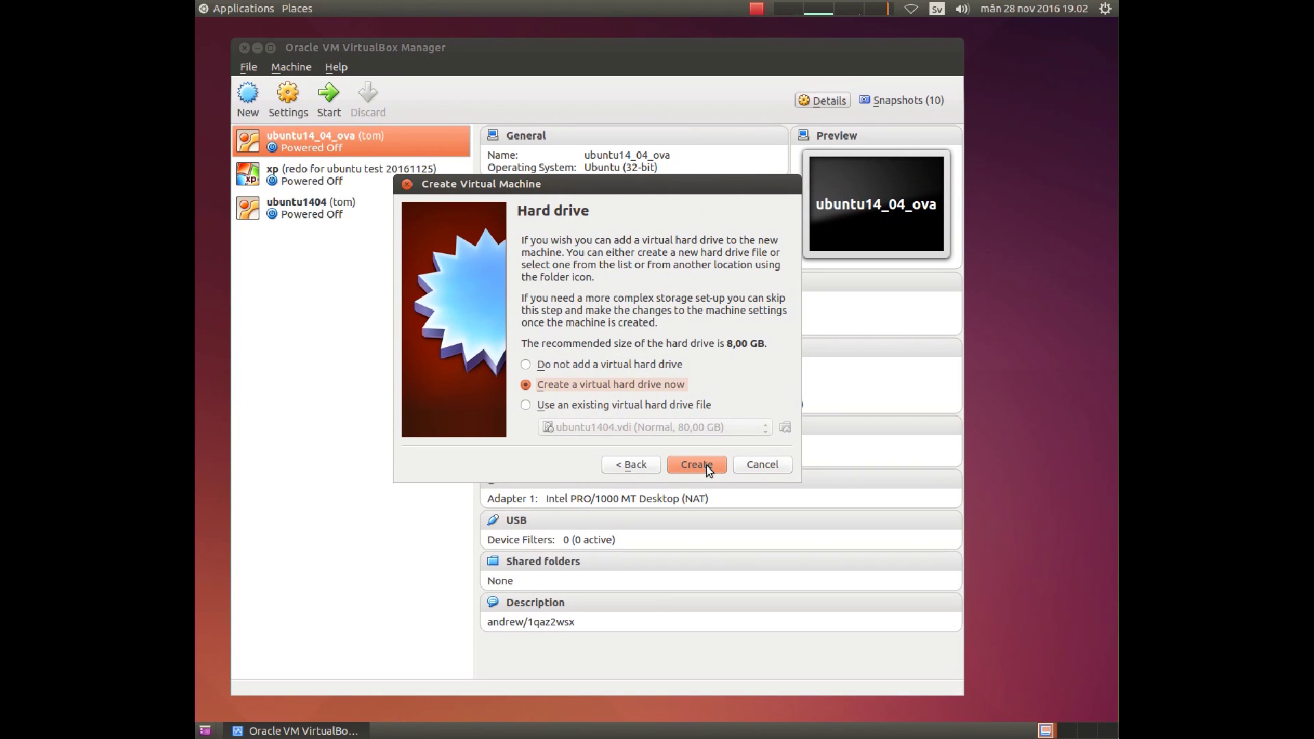
Step: Create the machine with a new dynamically allocated VDI hard drive of 80 GB
click(707, 465)
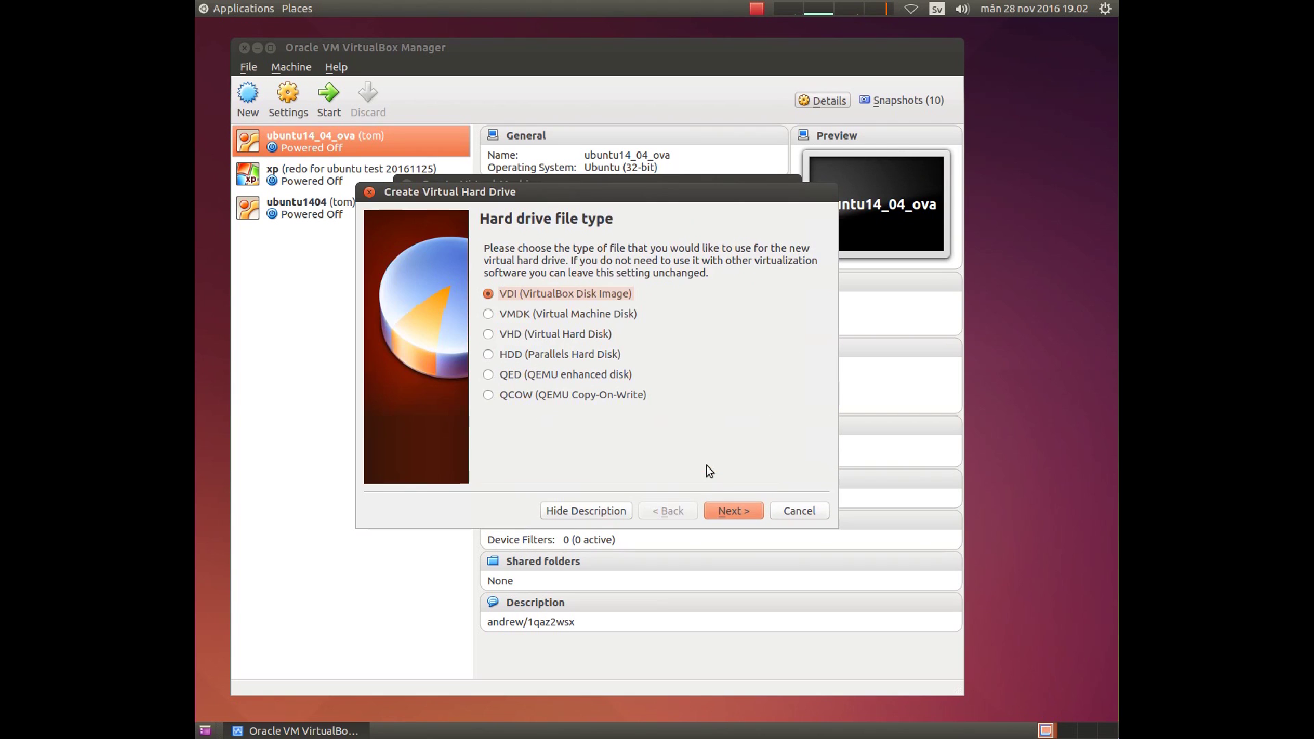
click(721, 513)
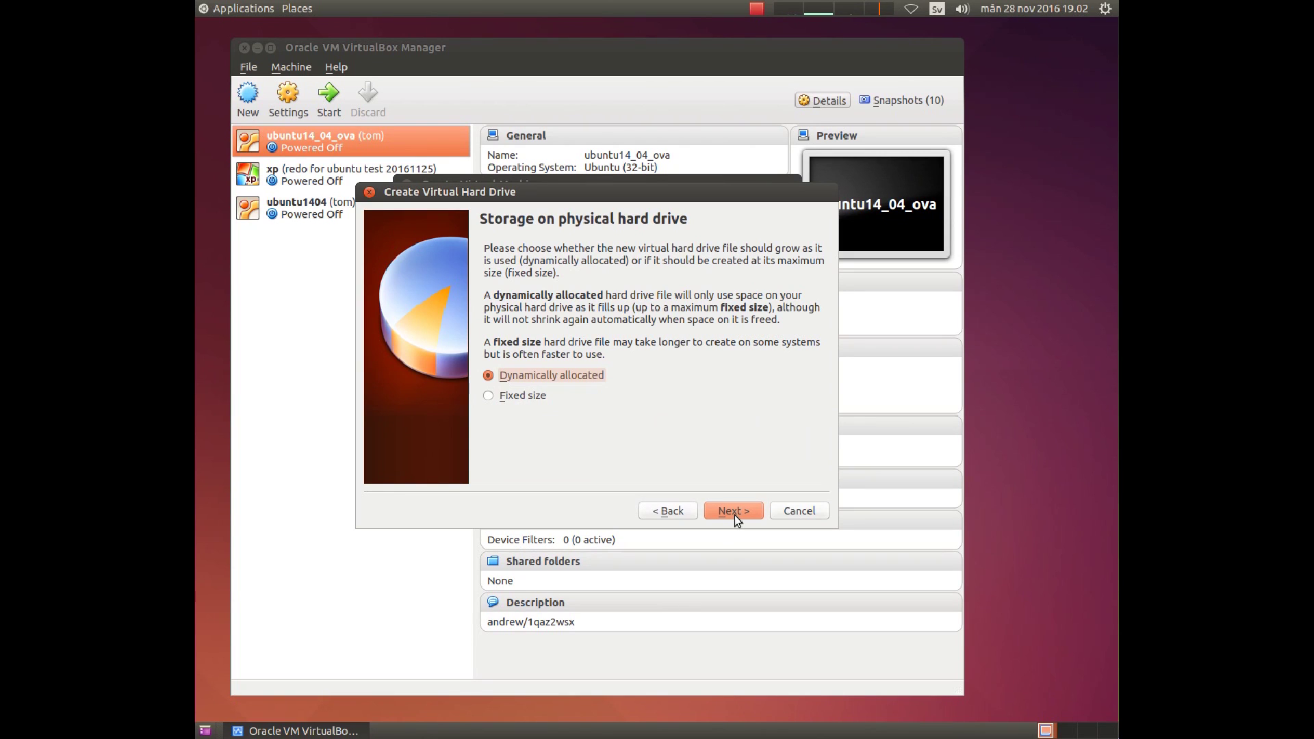
click(734, 516)
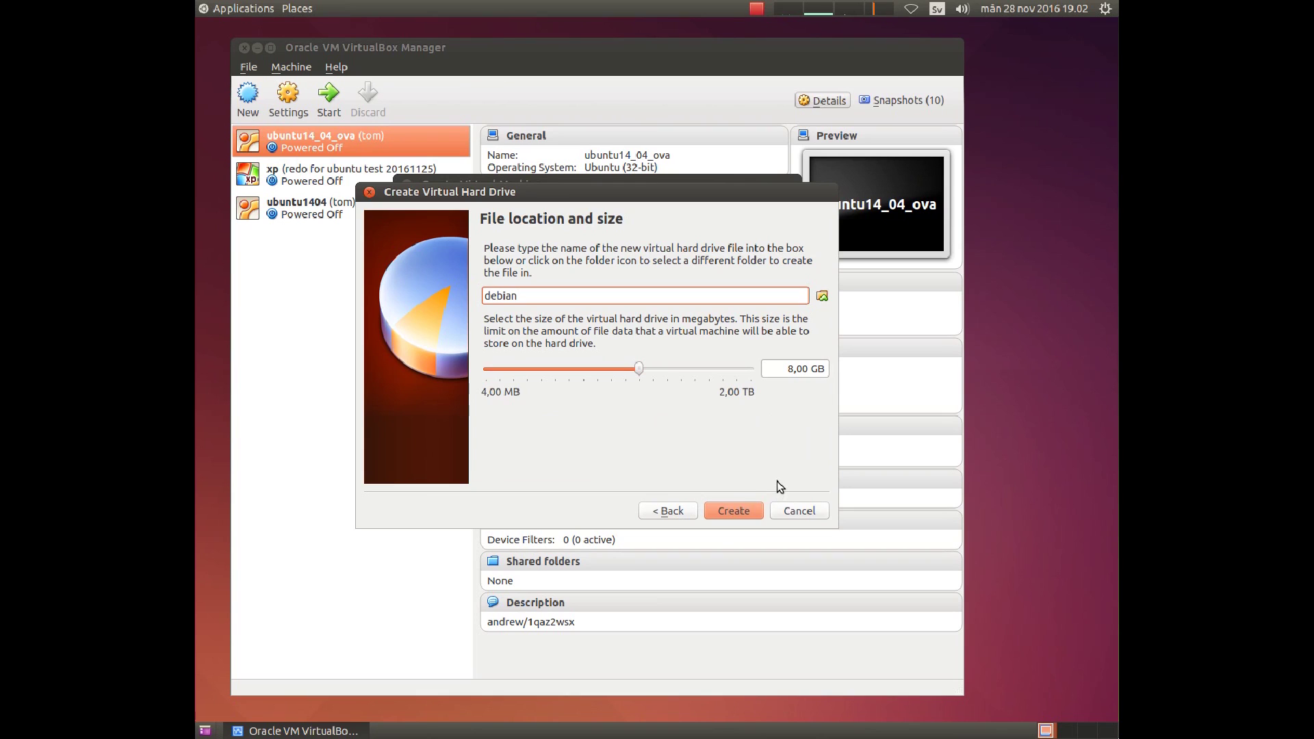
click(792, 371)
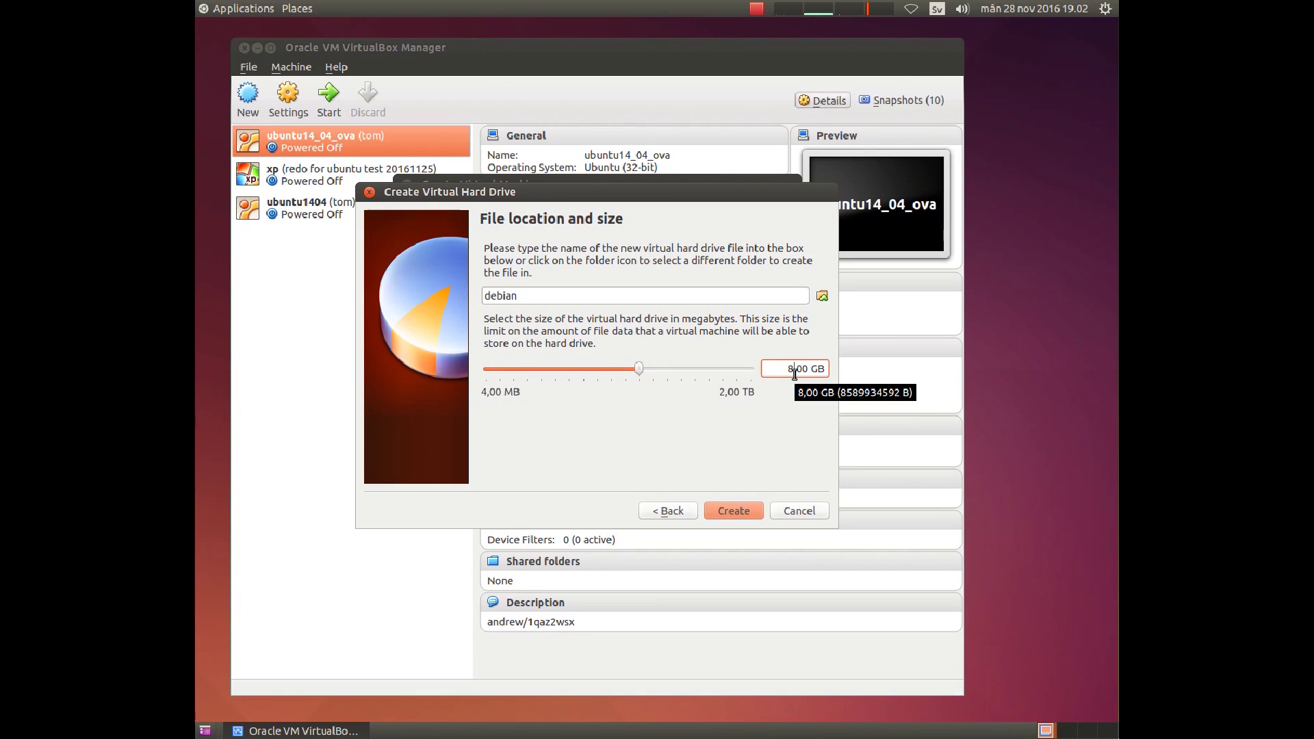
text(0)
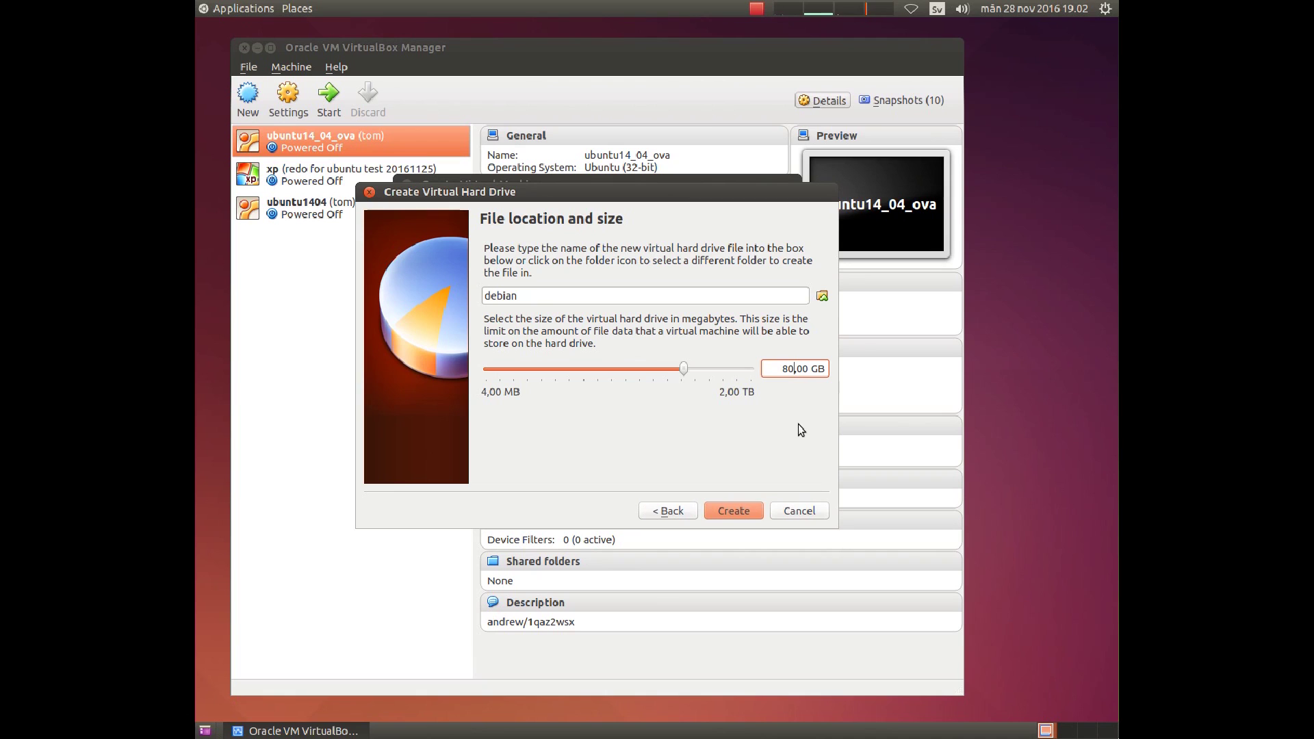
click(746, 512)
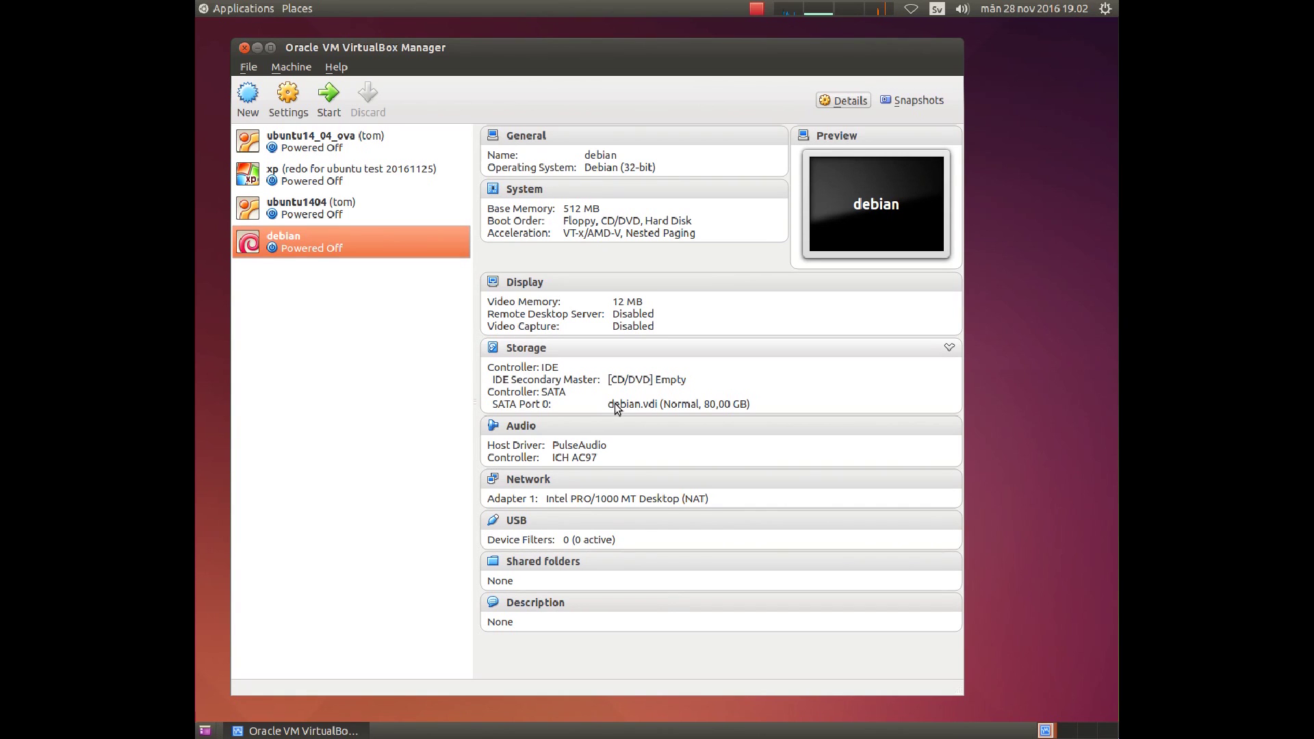
Step: Start the debian virtual machine from the host DVD drive and power it off
click(331, 100)
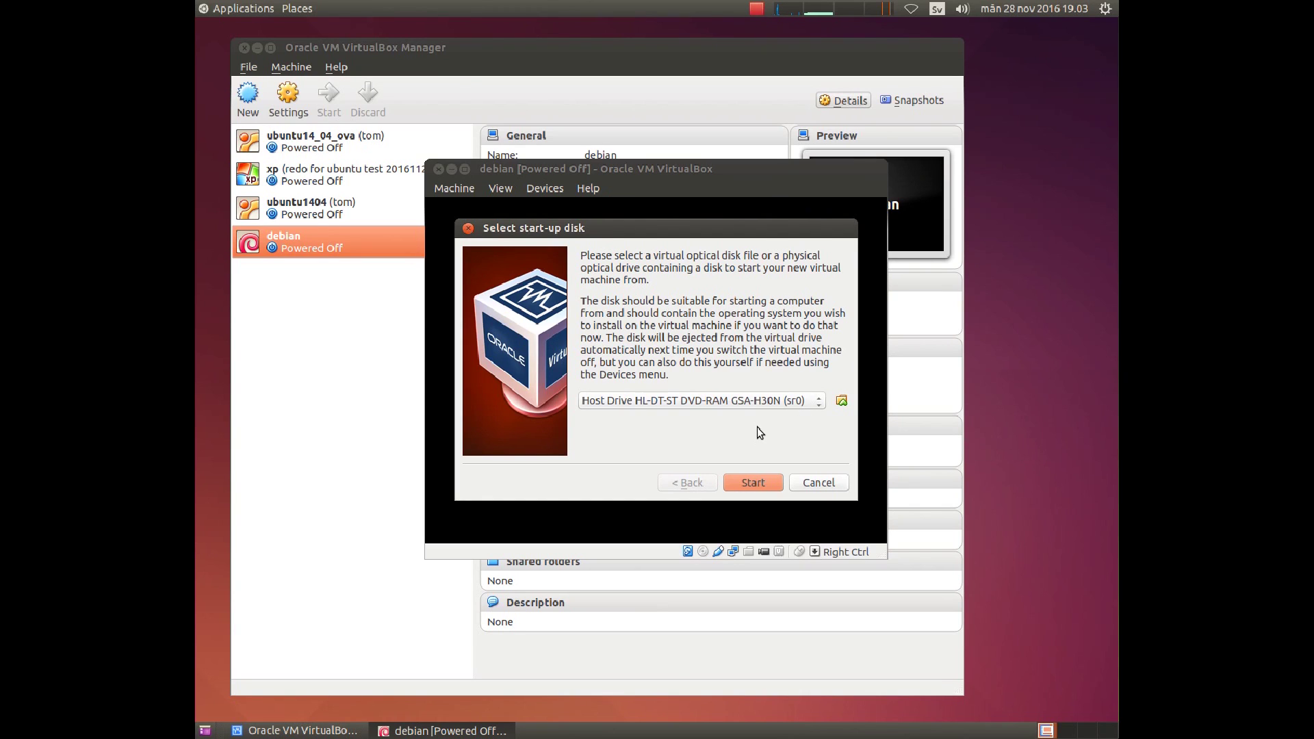
click(766, 483)
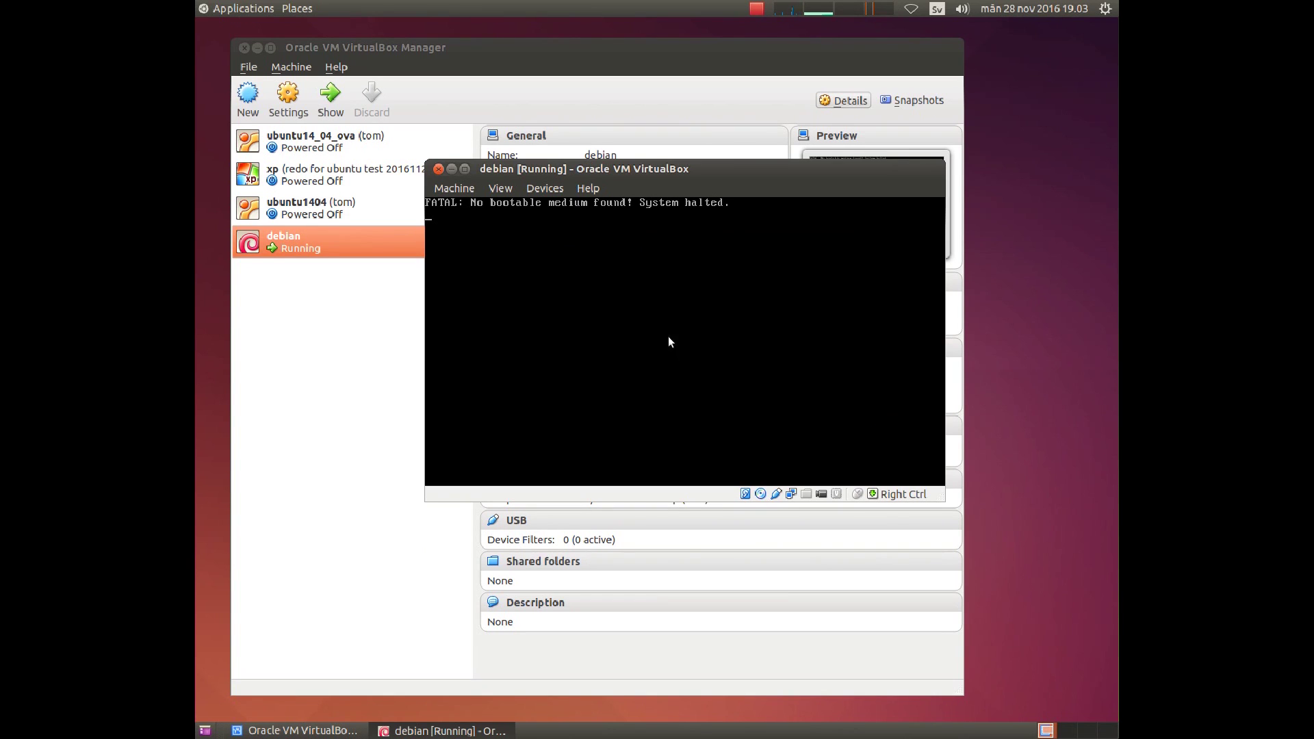
click(440, 169)
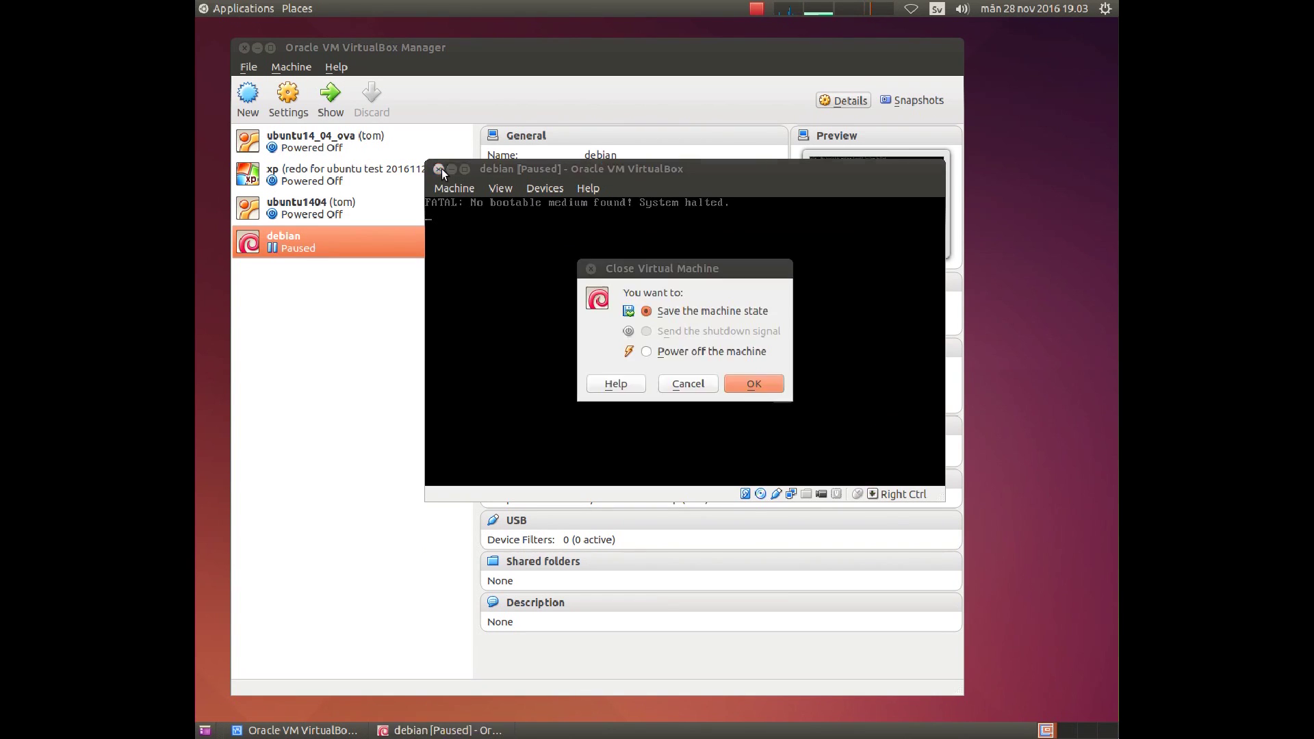
click(696, 354)
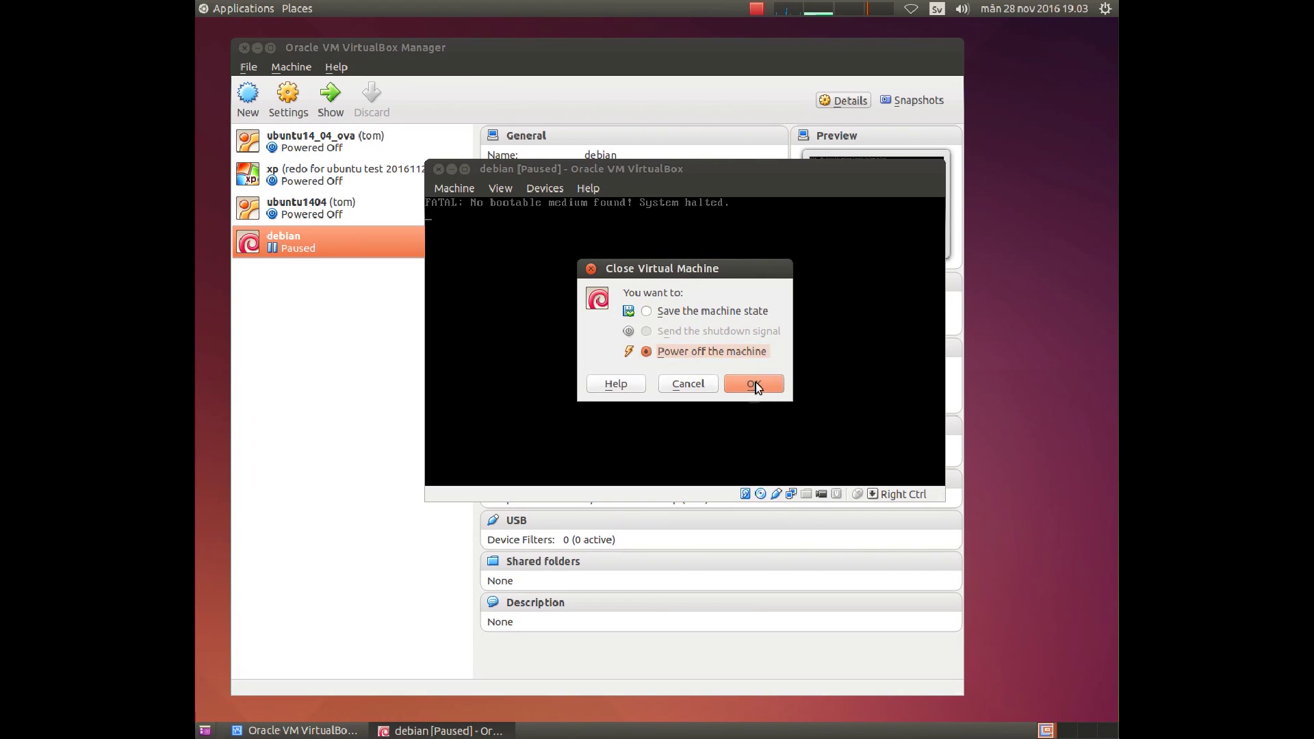
click(748, 381)
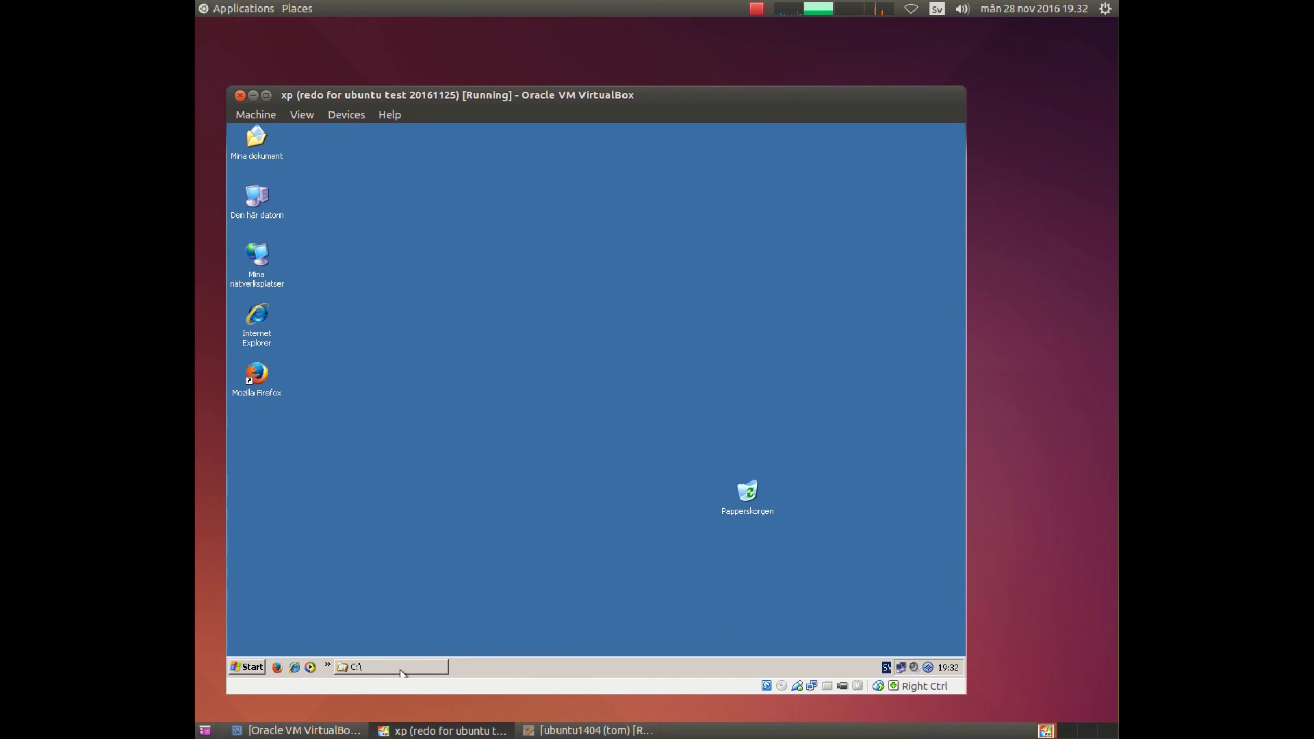
Step: Start an error check of local disk (C:) in the xp virtual machine
click(402, 671)
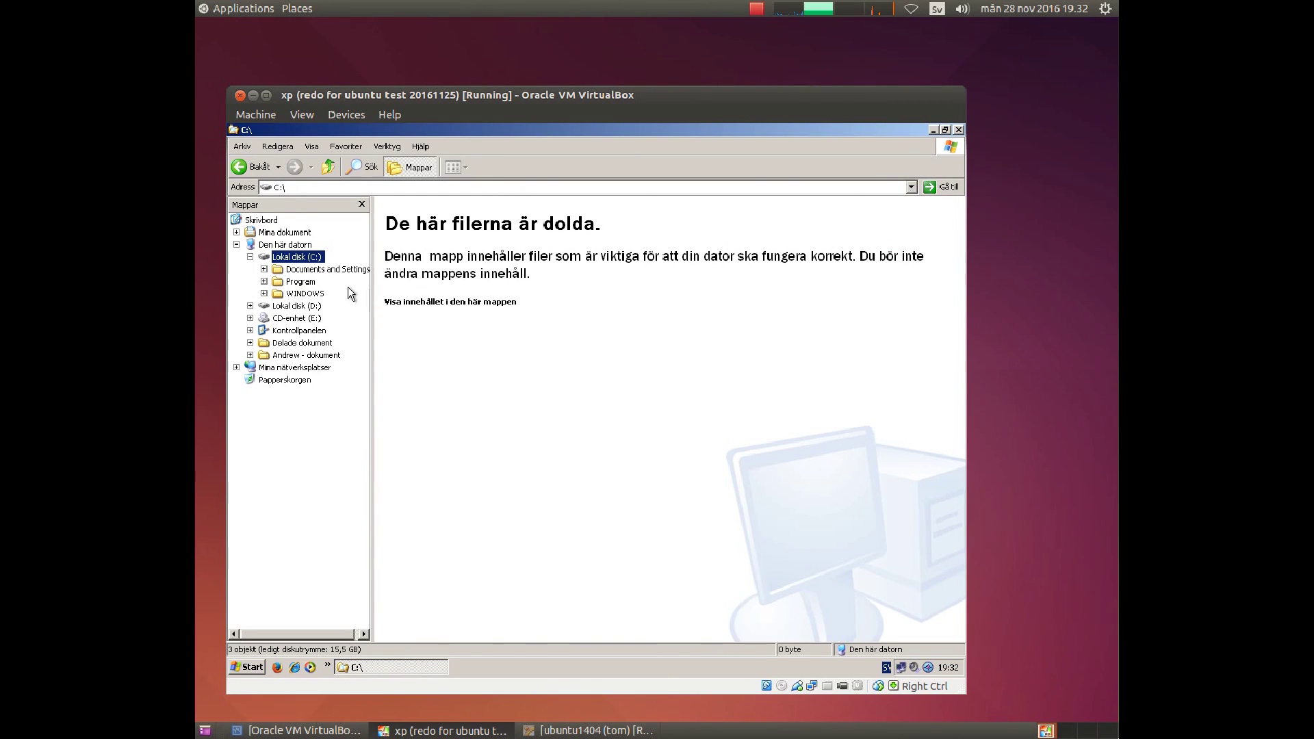
right_click(294, 259)
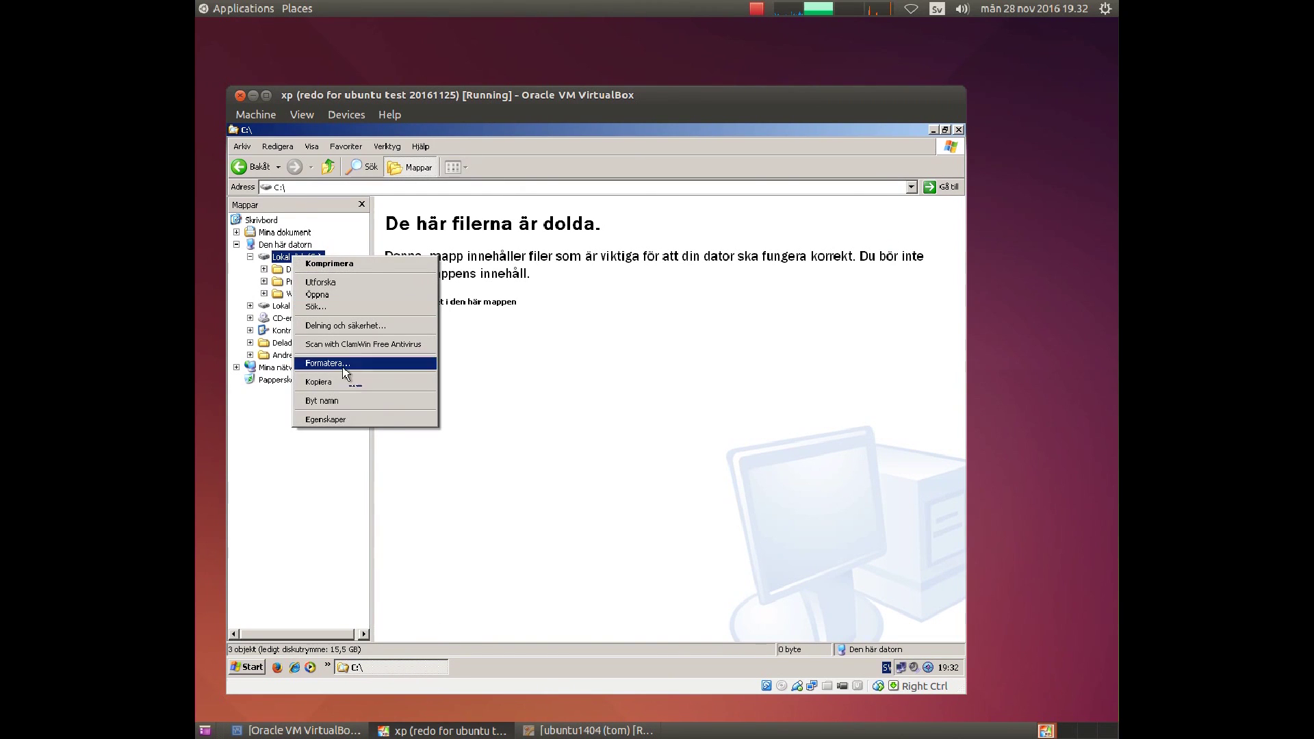
click(380, 420)
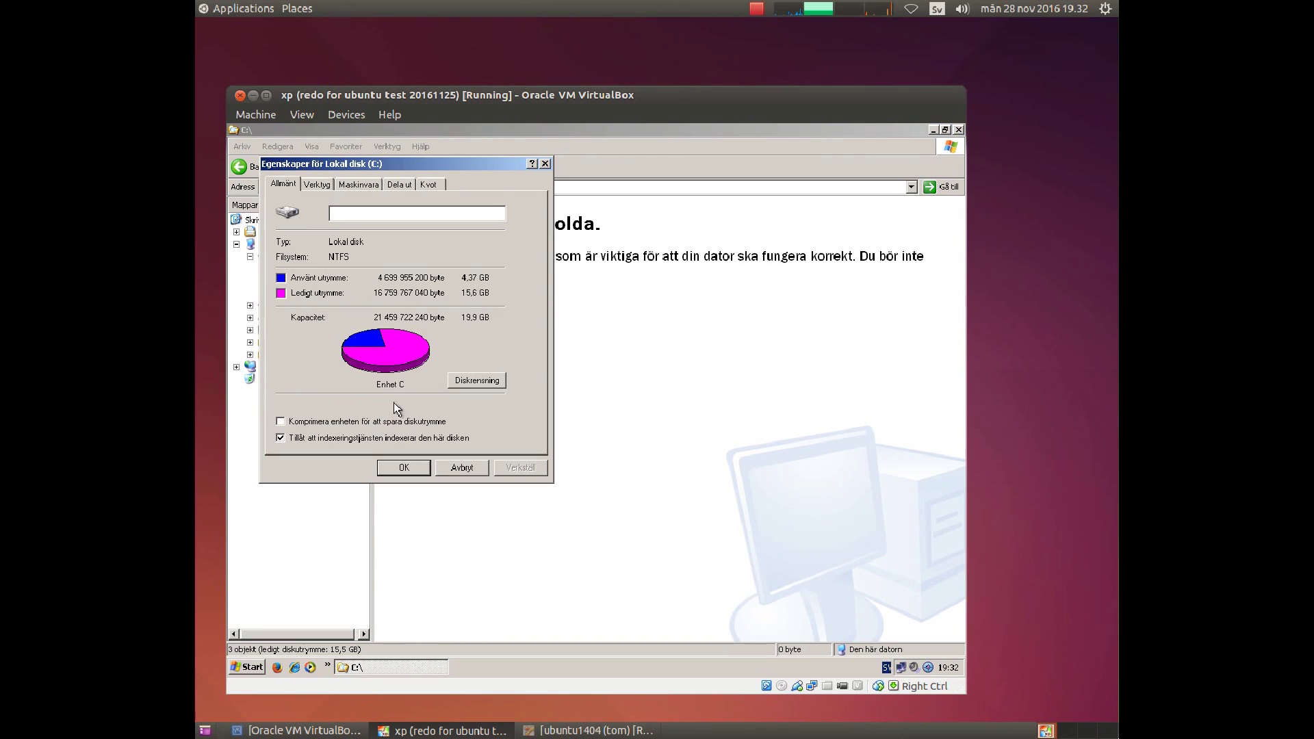
click(319, 187)
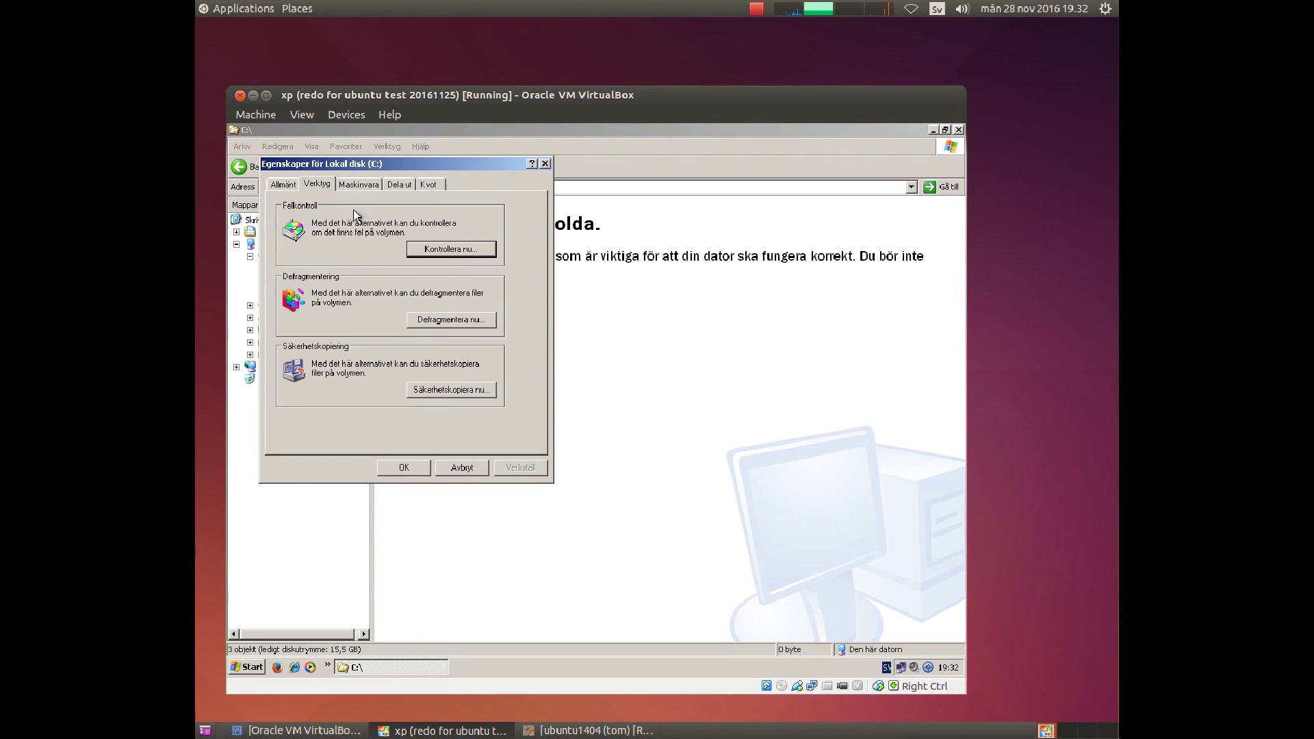
click(465, 248)
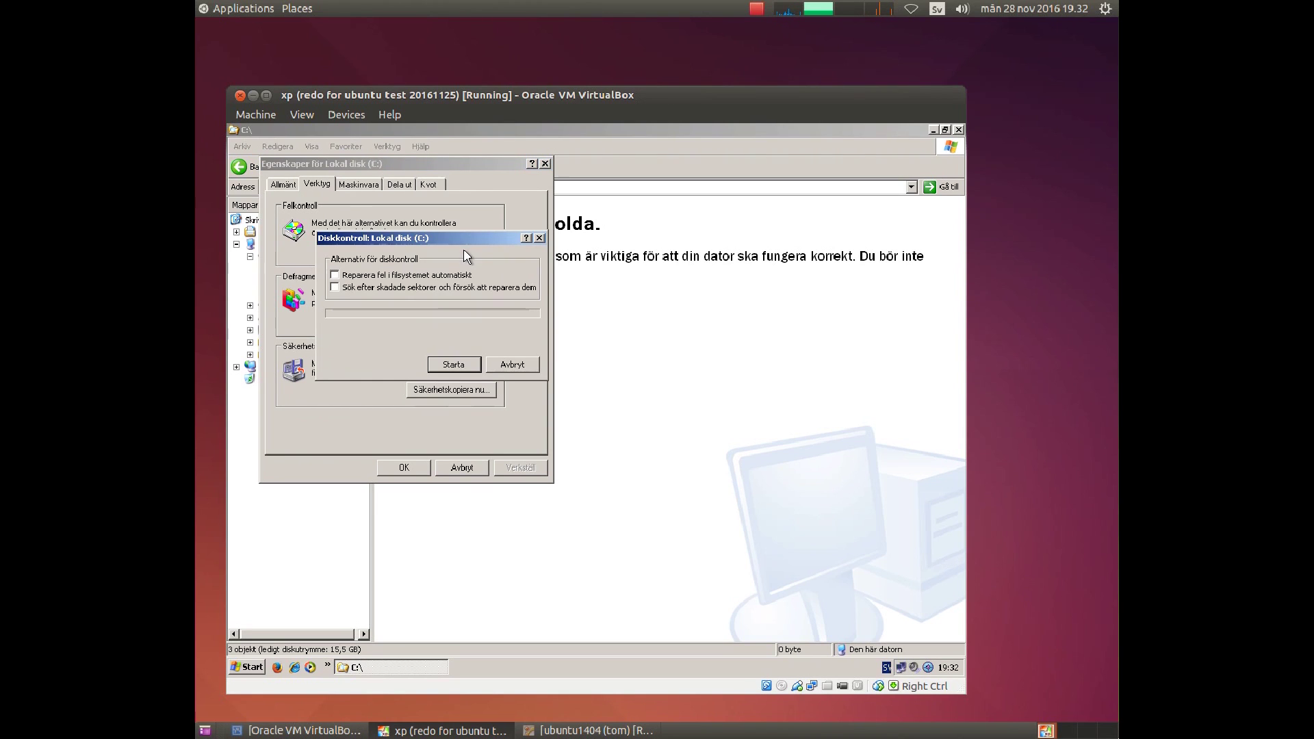
click(452, 366)
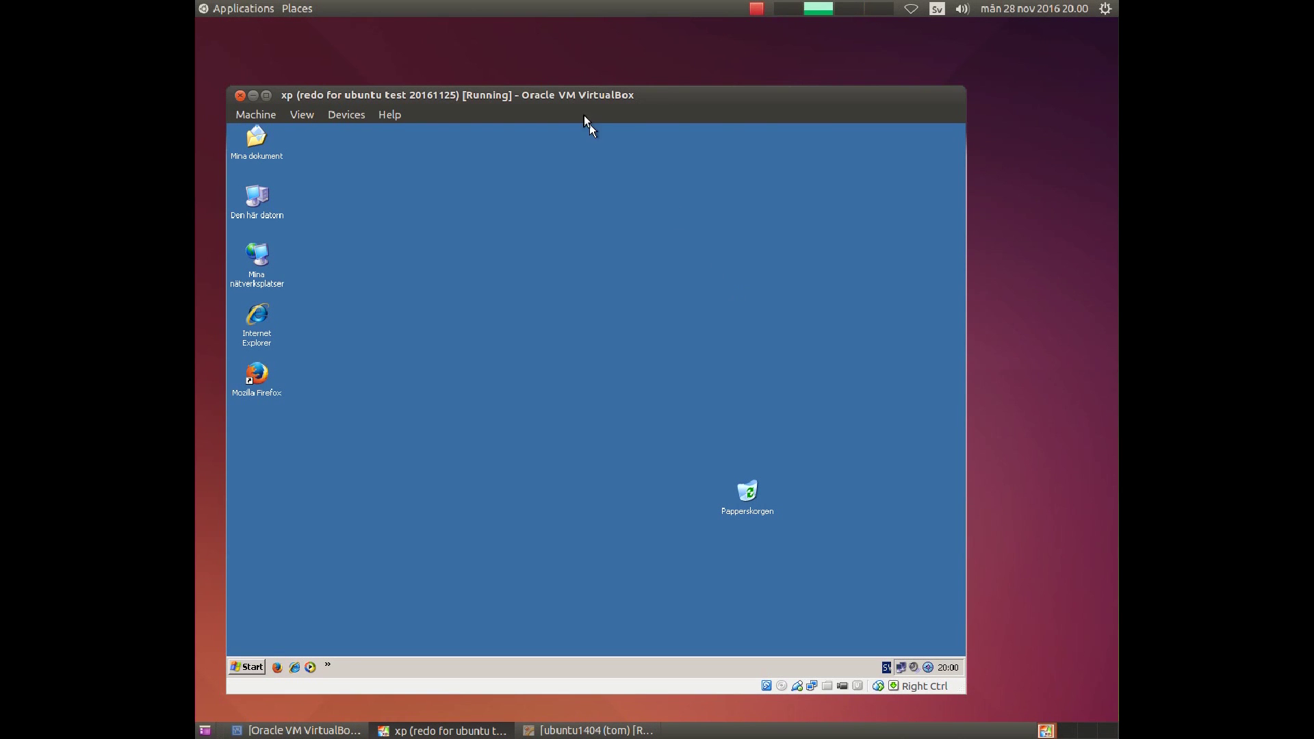
Step: Insert ubuntu-14.04.5-desktop-i386.iso into the xp machine's virtual CD/DVD drive and dismiss the Ubuntu menu window
click(349, 115)
mouse_move(452, 130)
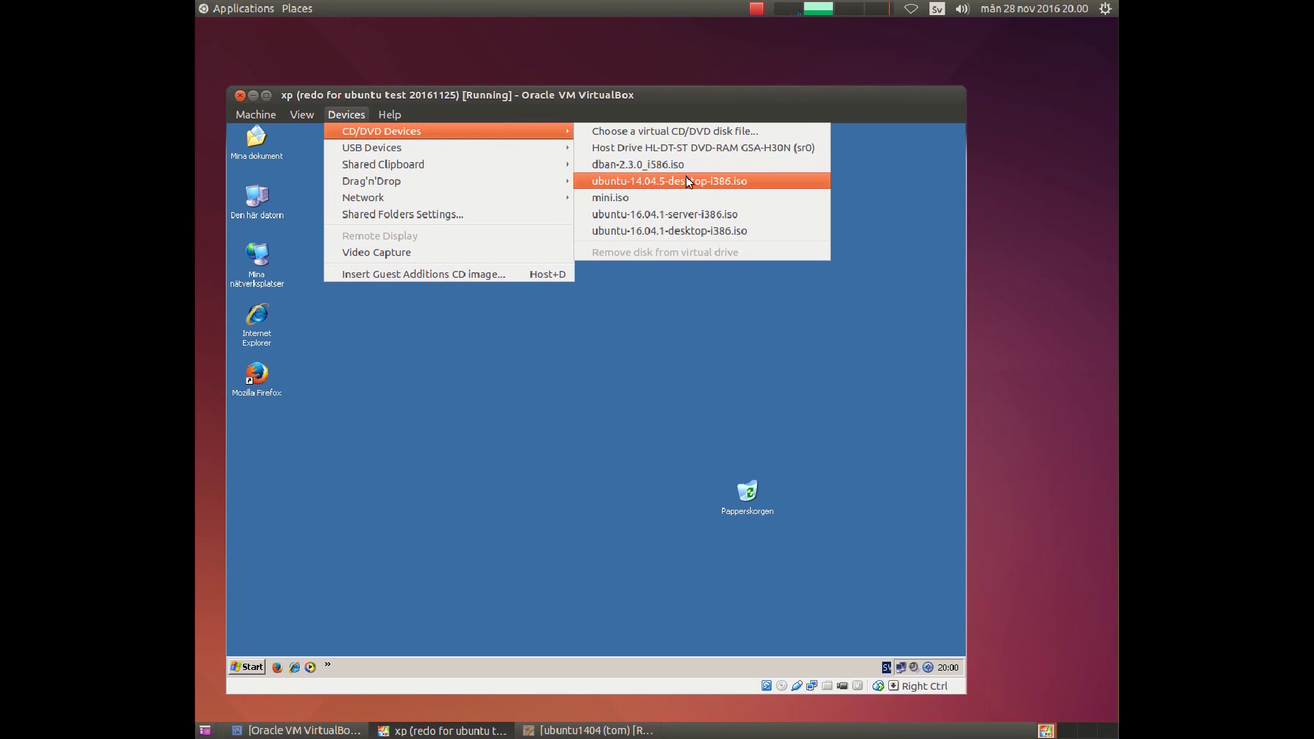
click(740, 183)
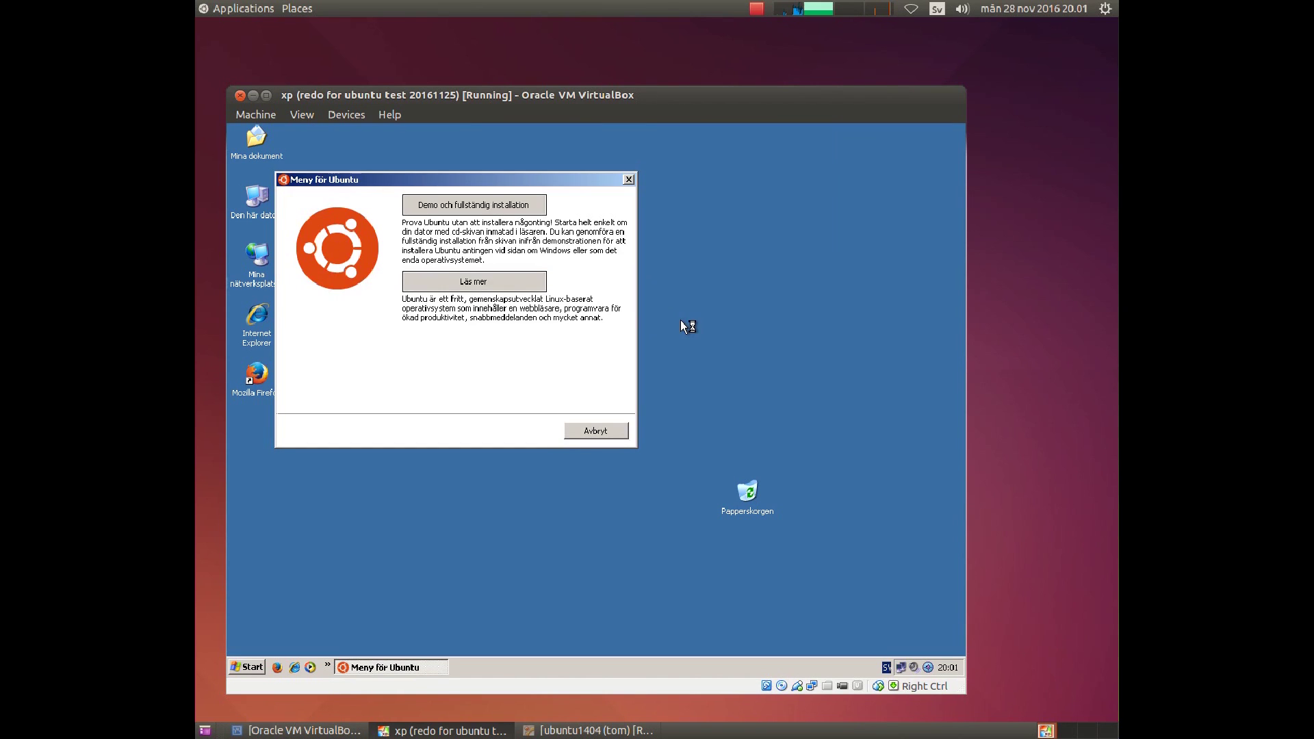
click(597, 432)
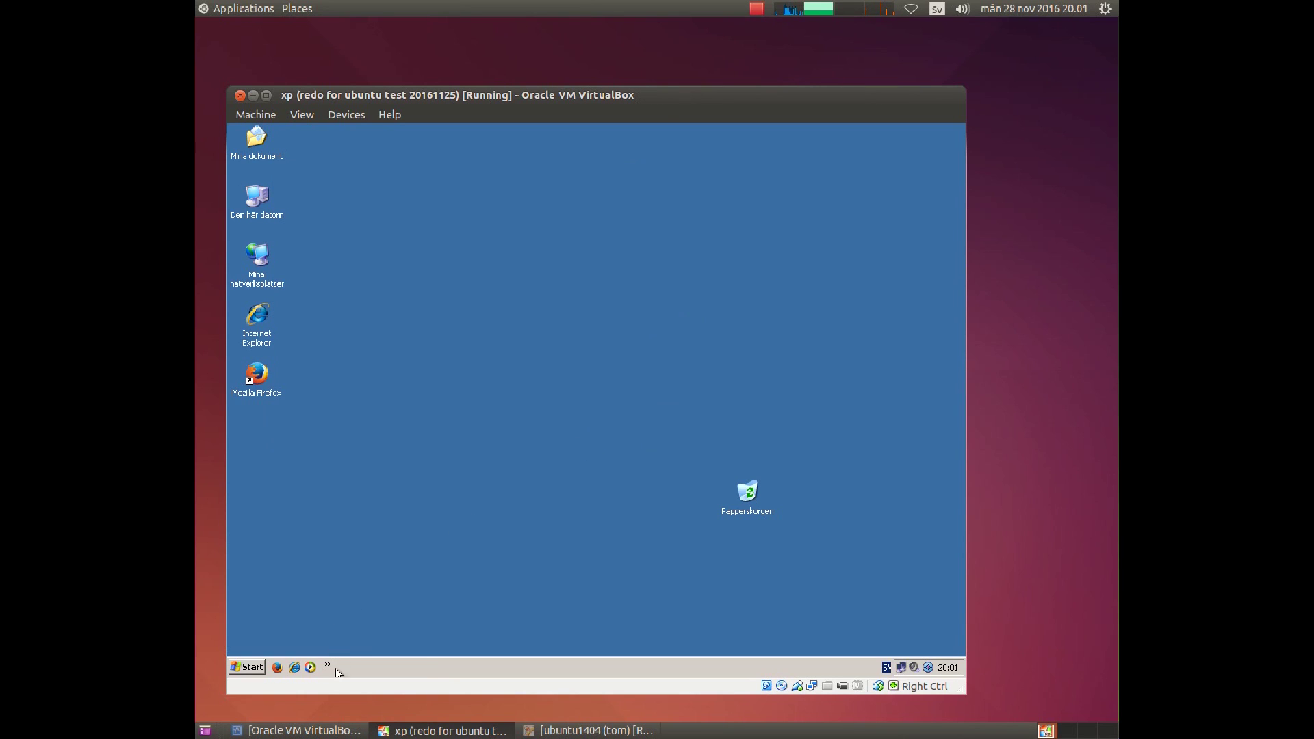
Step: Restart Windows XP in the xp virtual machine
click(252, 667)
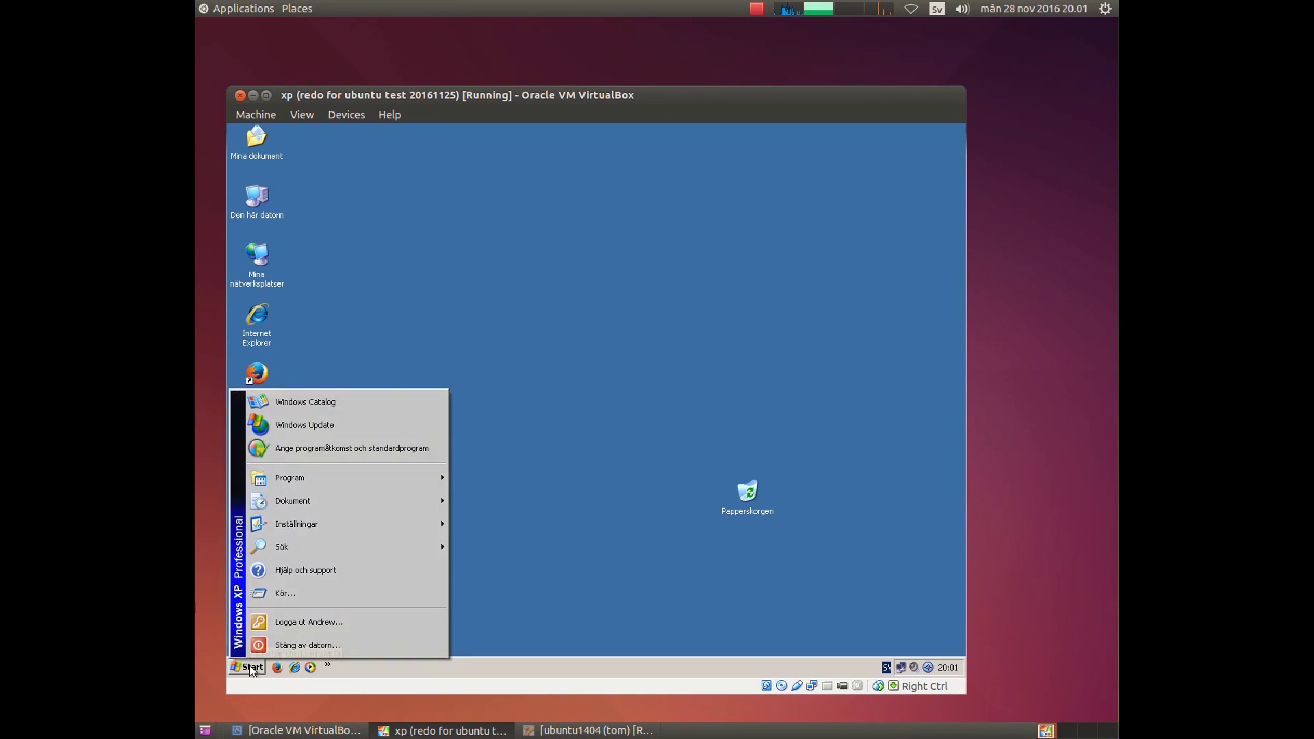
click(278, 646)
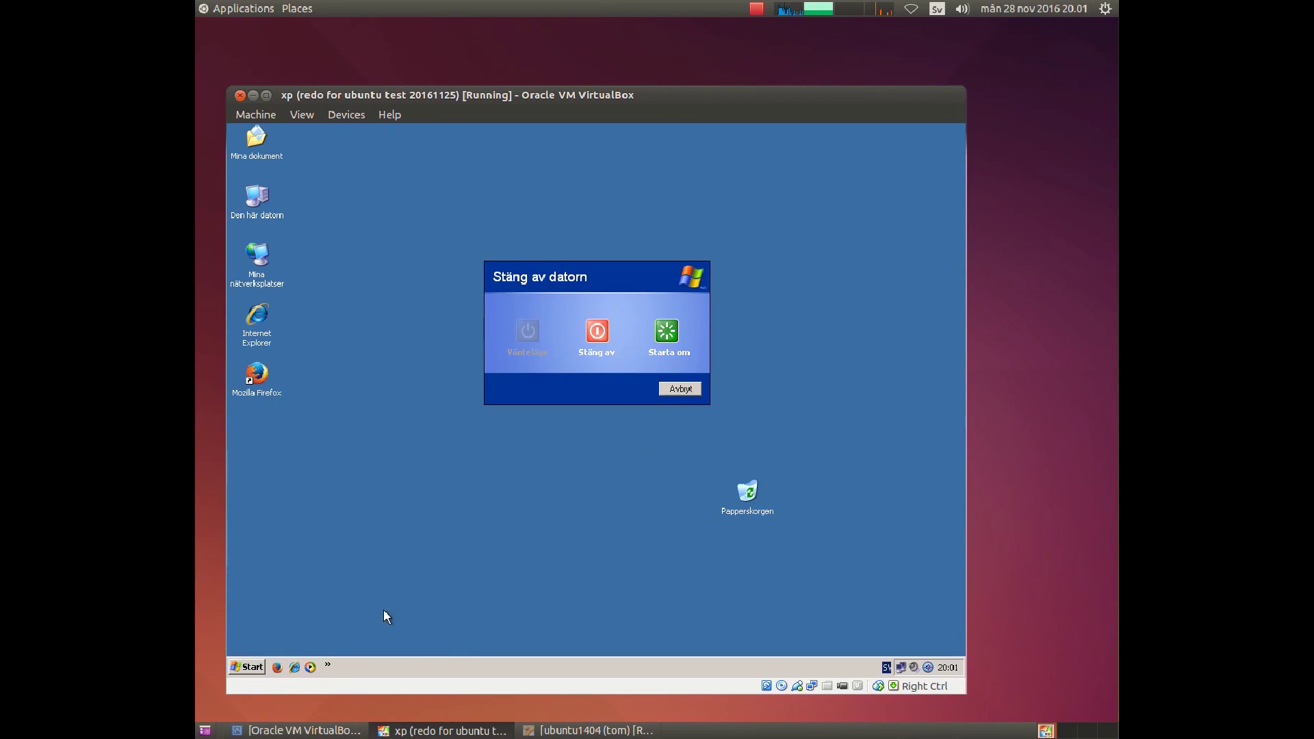
click(679, 331)
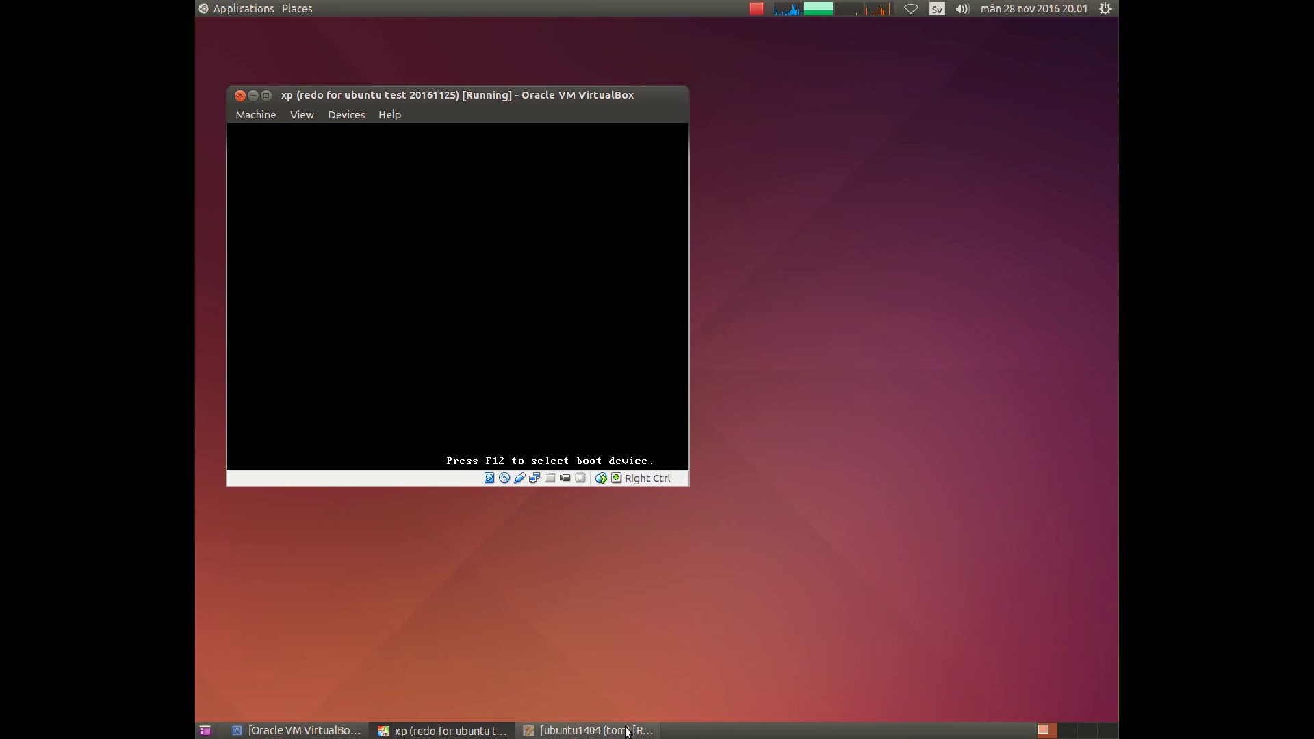
Step: Insert ubuntu-14.04.5-desktop-i386.iso into the ubuntu1404 machine's virtual CD/DVD drive and reset that machine
click(616, 731)
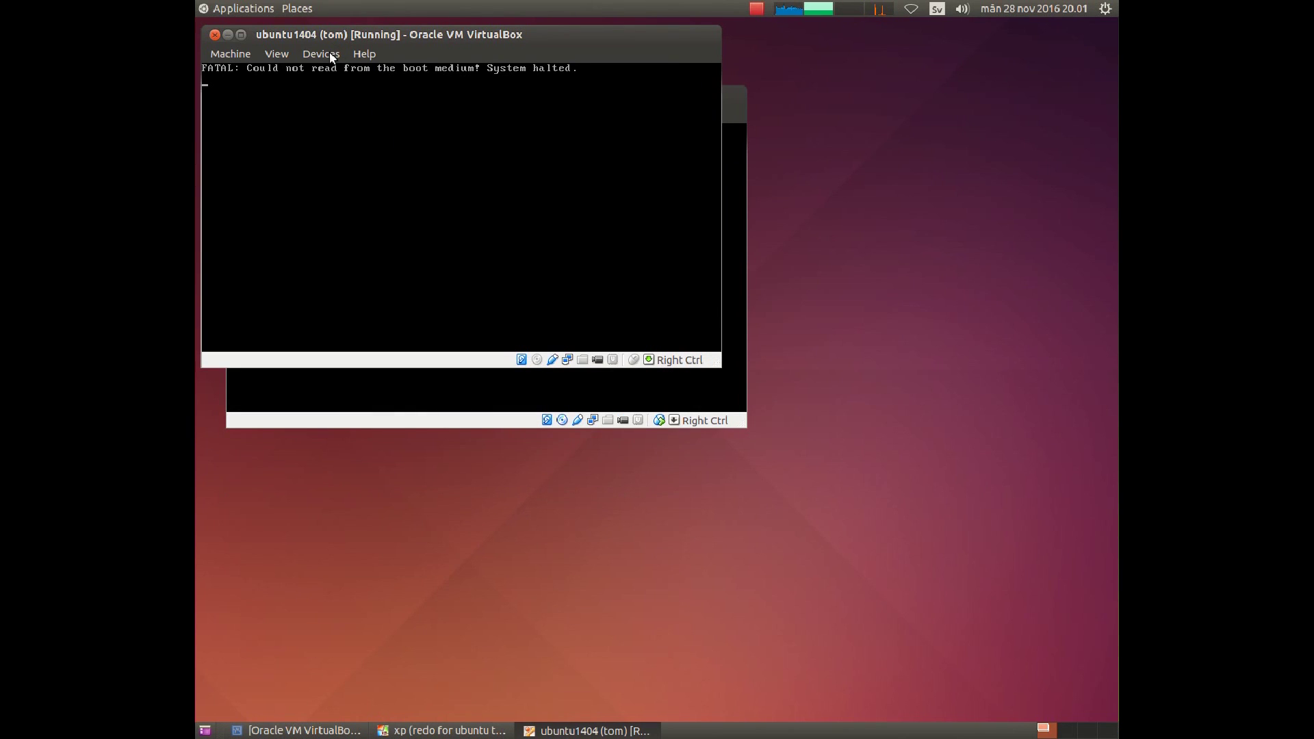
click(330, 53)
mouse_move(377, 69)
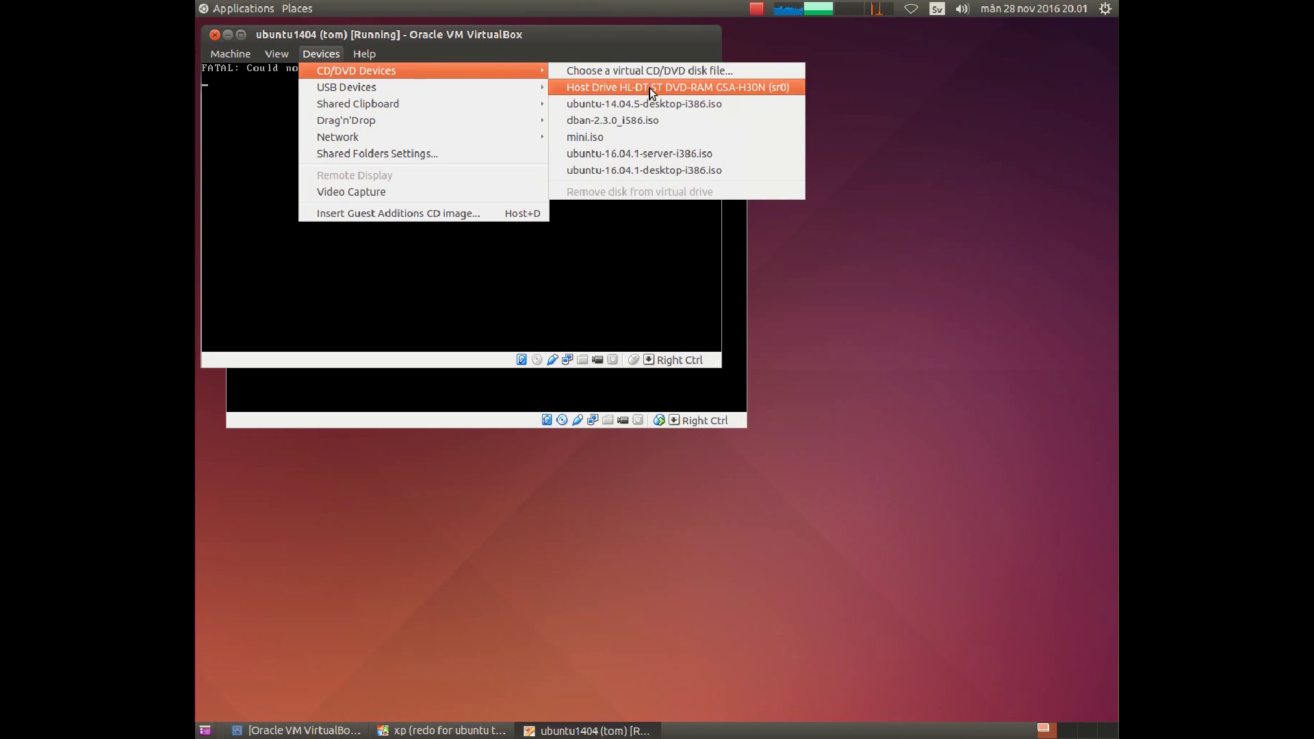
click(671, 103)
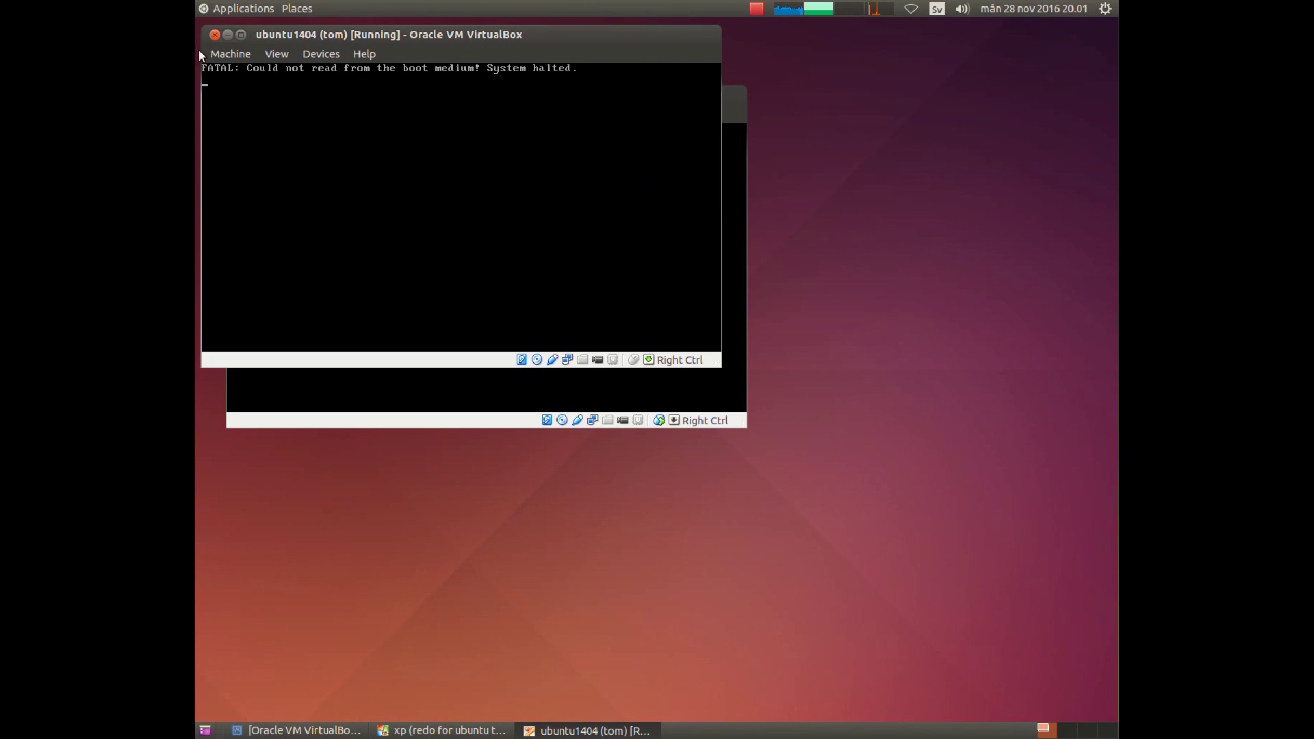
click(225, 56)
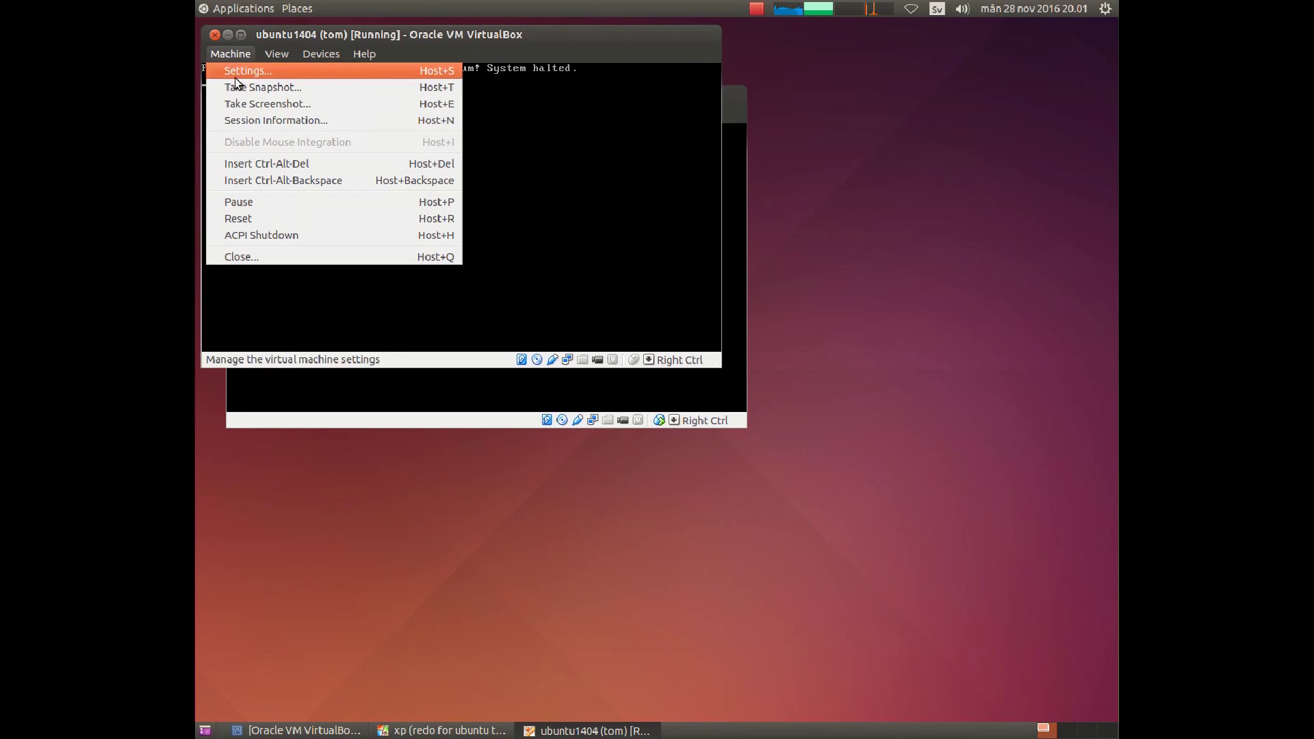
click(263, 220)
key(Return)
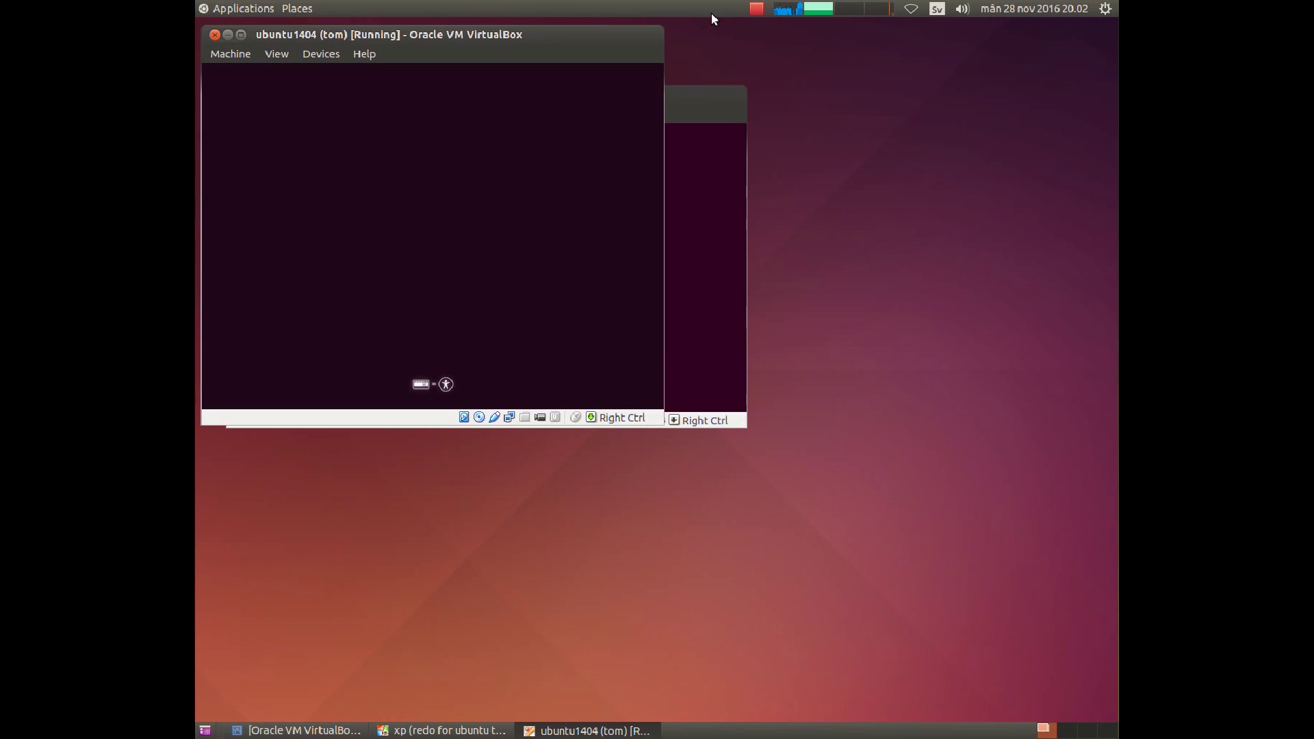
Step: Begin installing Ubuntu in English on the ubuntu1404 machine with third-party software included, continuing to the installation type choice
click(705, 88)
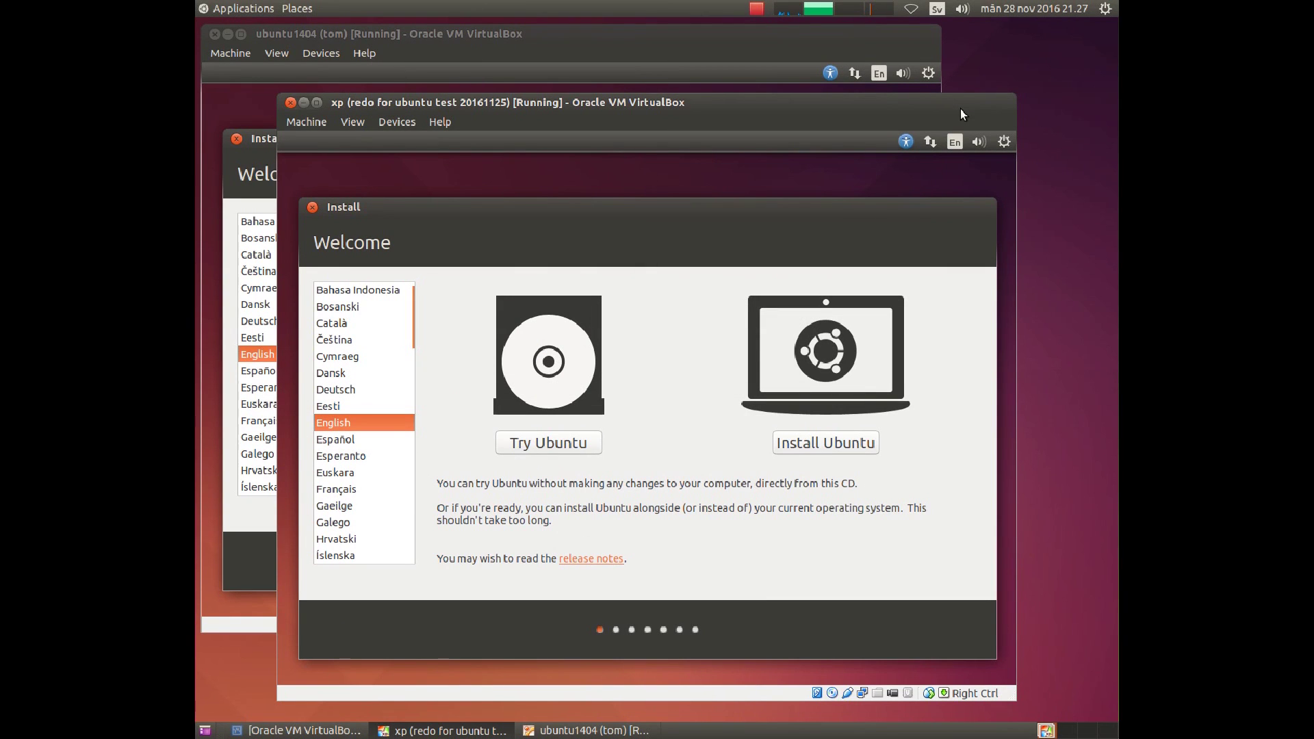
click(781, 34)
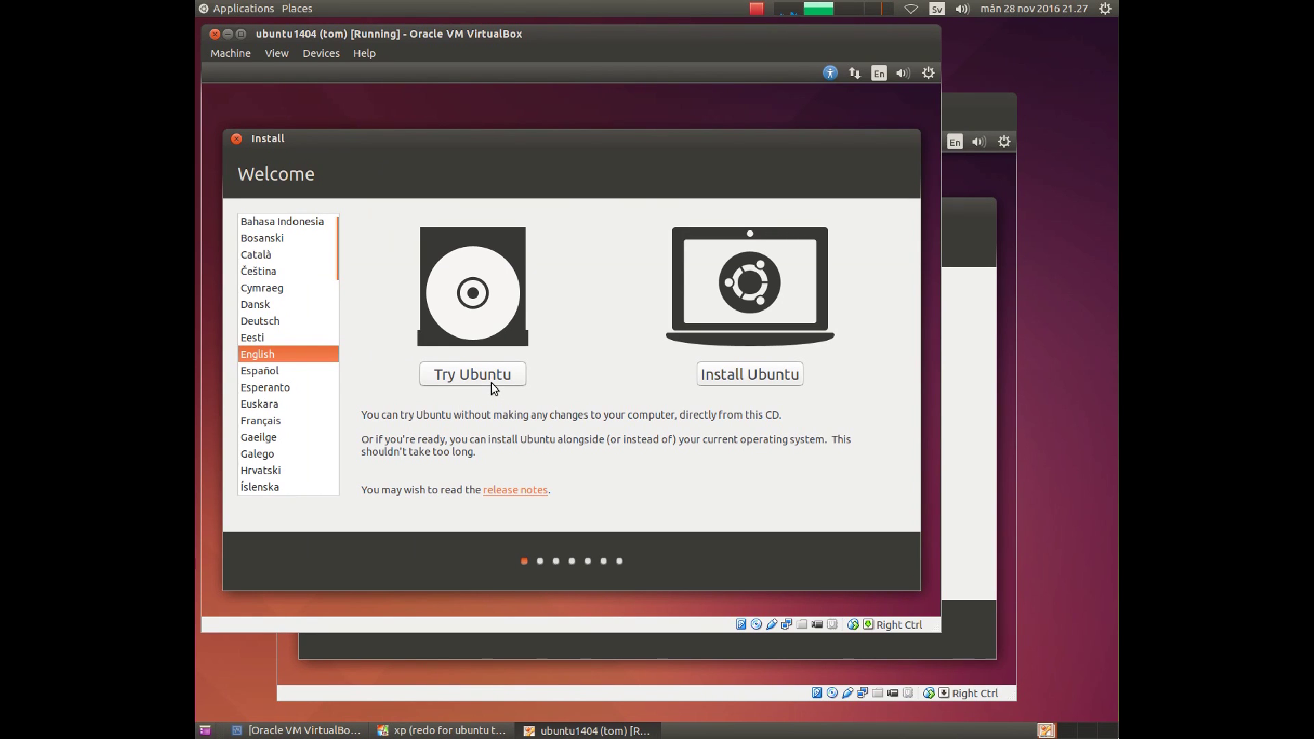
click(725, 377)
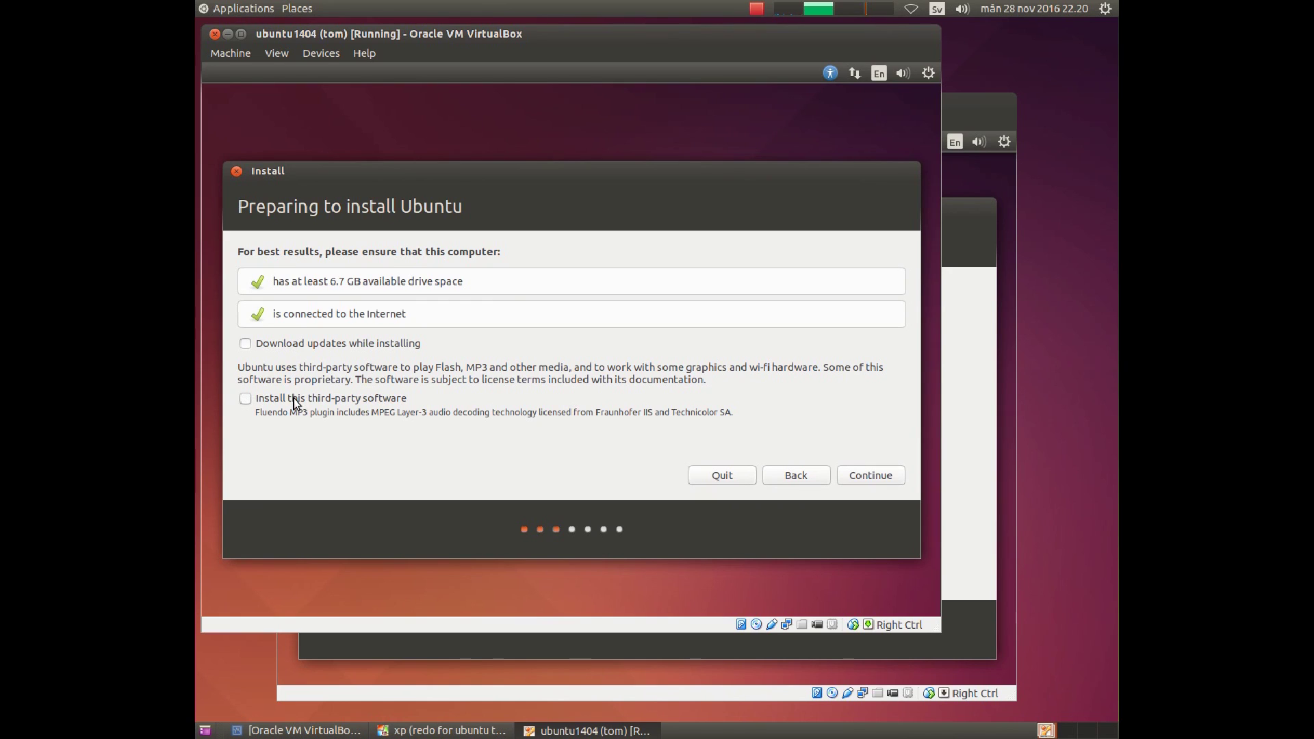
click(248, 406)
click(865, 477)
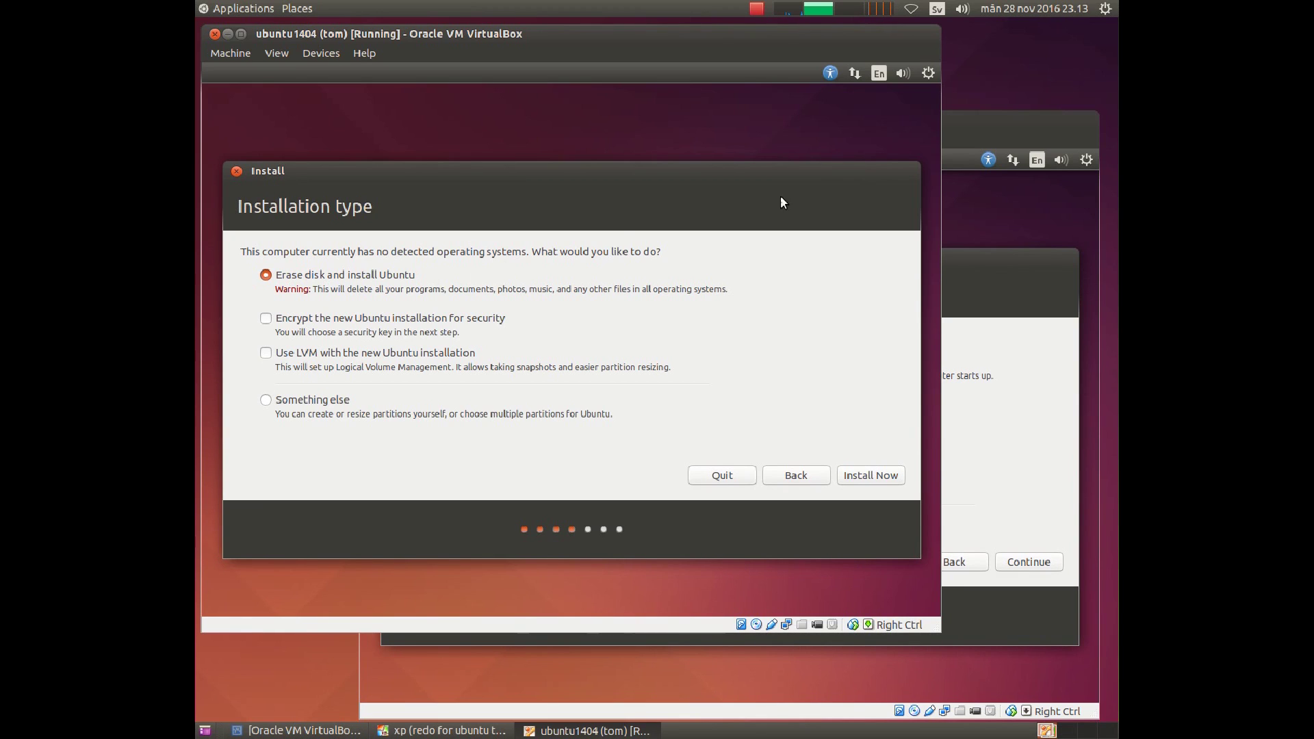
Step: Switch to the xp machine's Ubuntu installer to examine its installation type options
click(1023, 124)
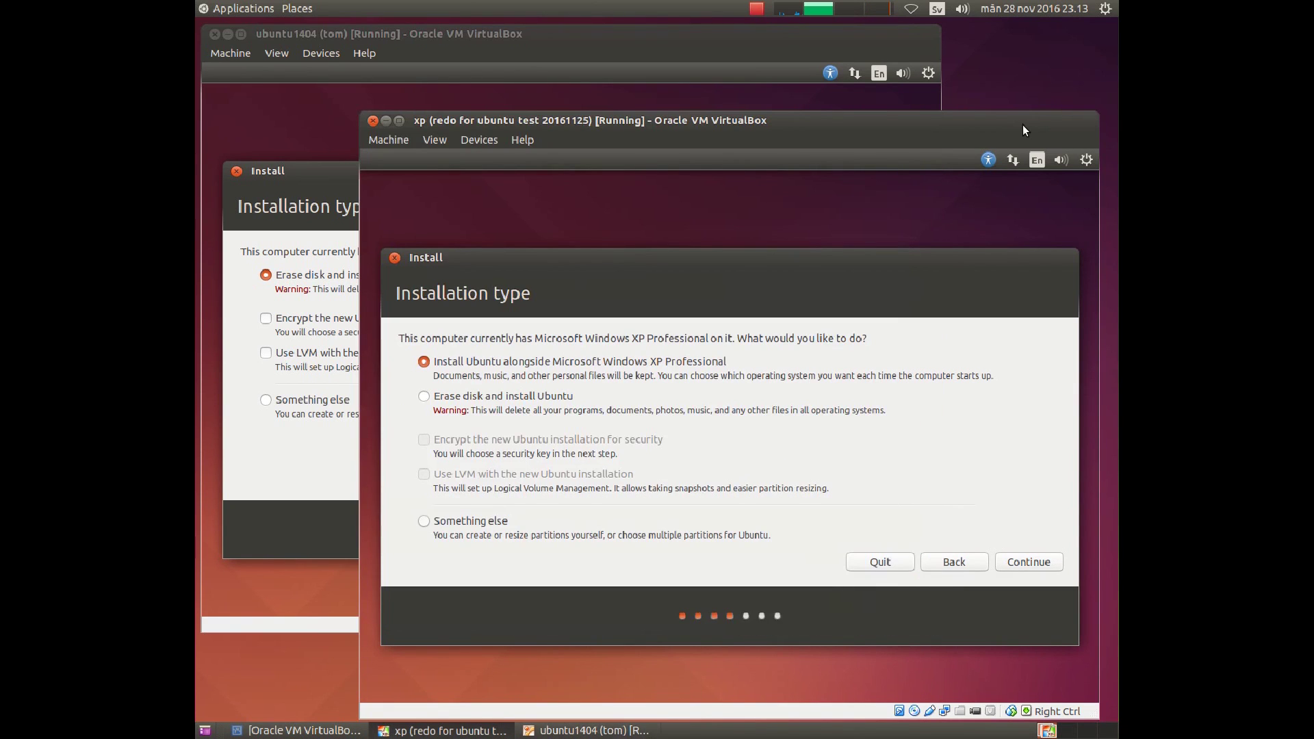